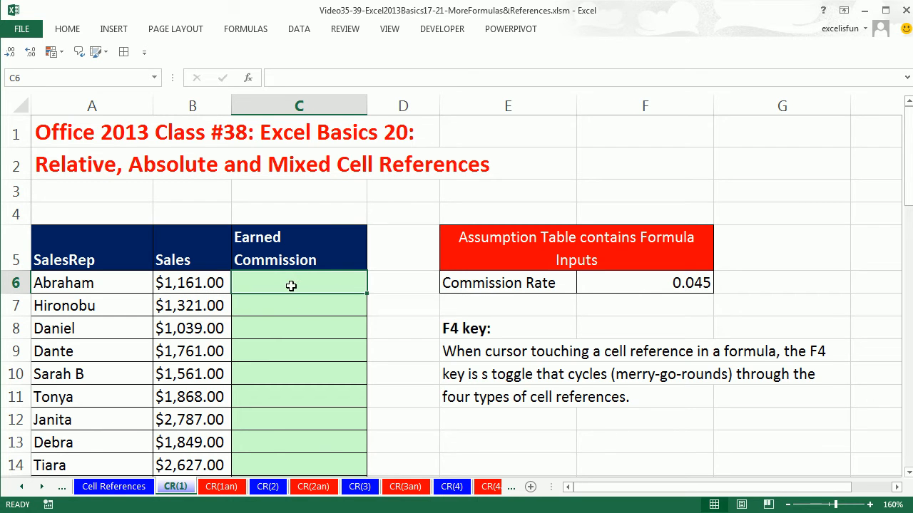
Enter the formula =B6*$F$6 in C6 and fill it down the Earned Commission column
type("=")
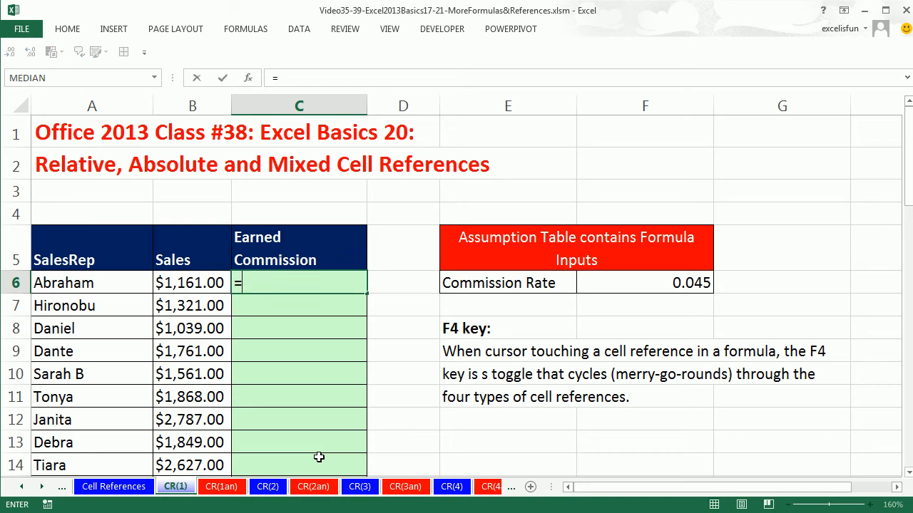
key("Left")
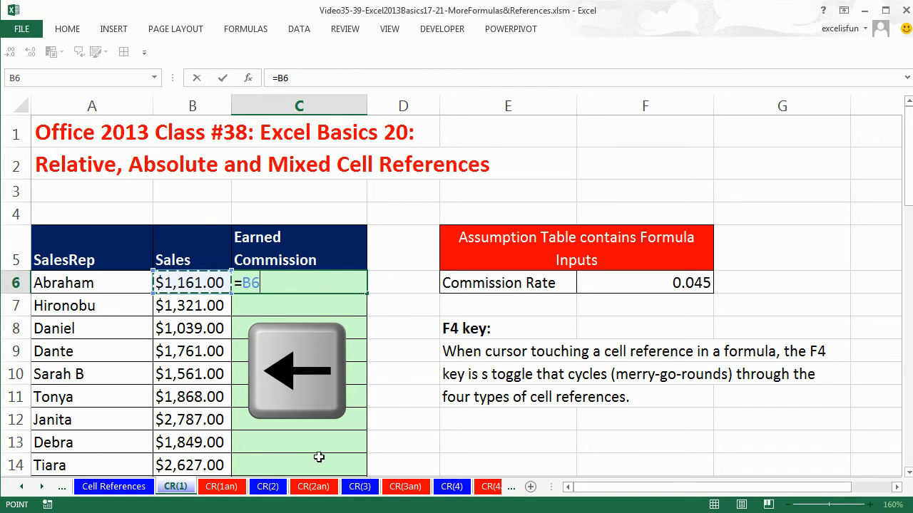
type("*")
left_click(623, 284)
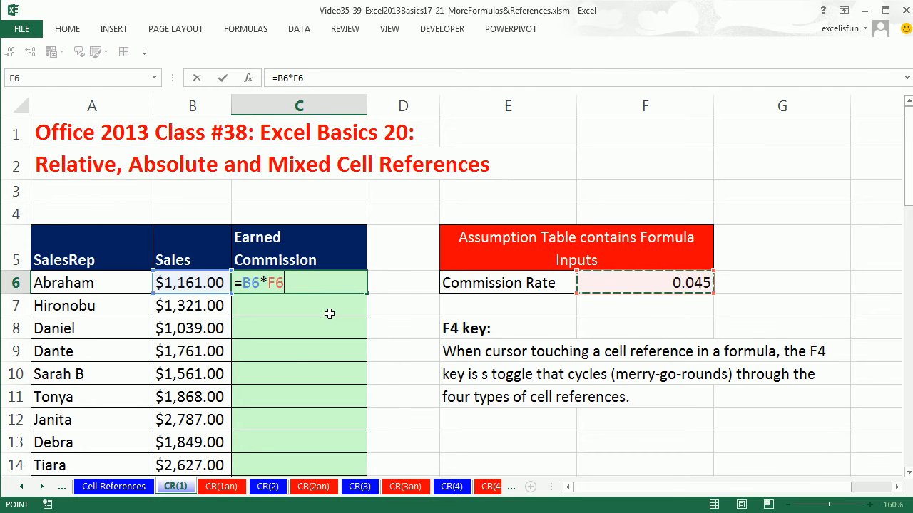
key("F4")
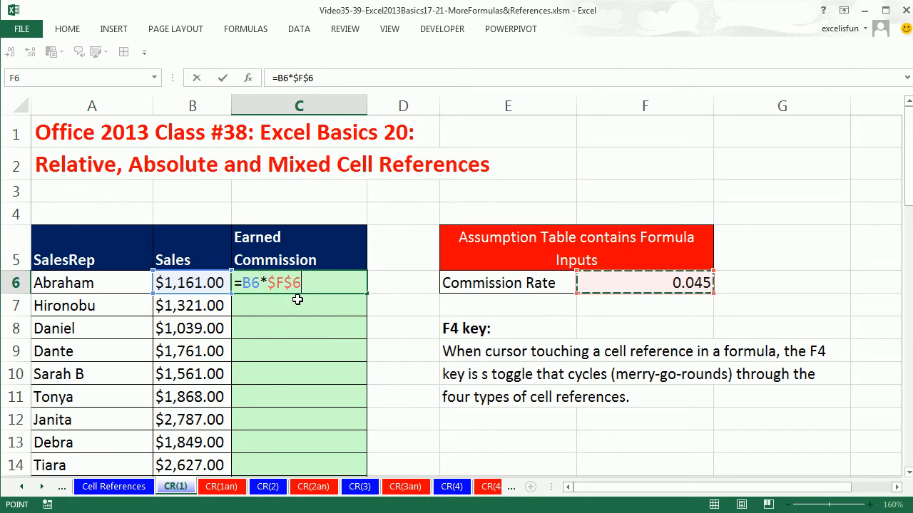
key("ctrl+Return")
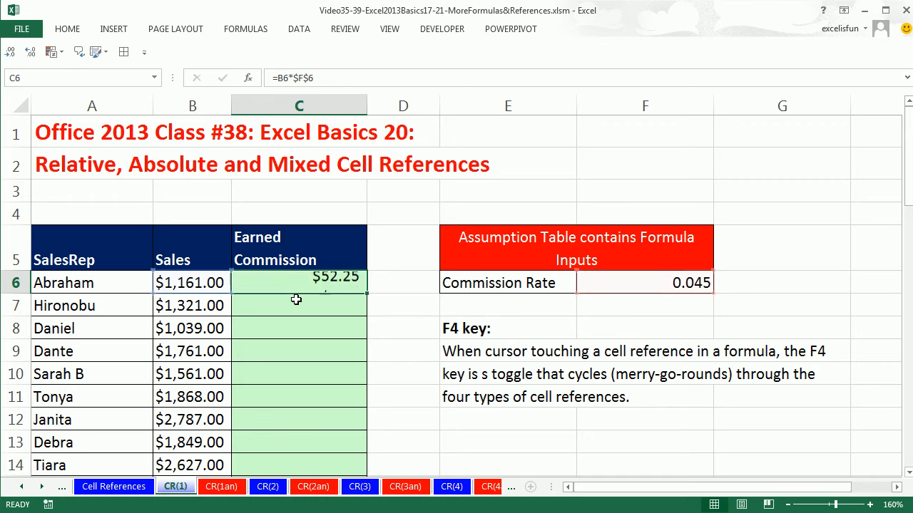
double_click(365, 295)
Inspect the formula in the last Earned Commission cell, C53, and return to C6
key("ctrl+Down")
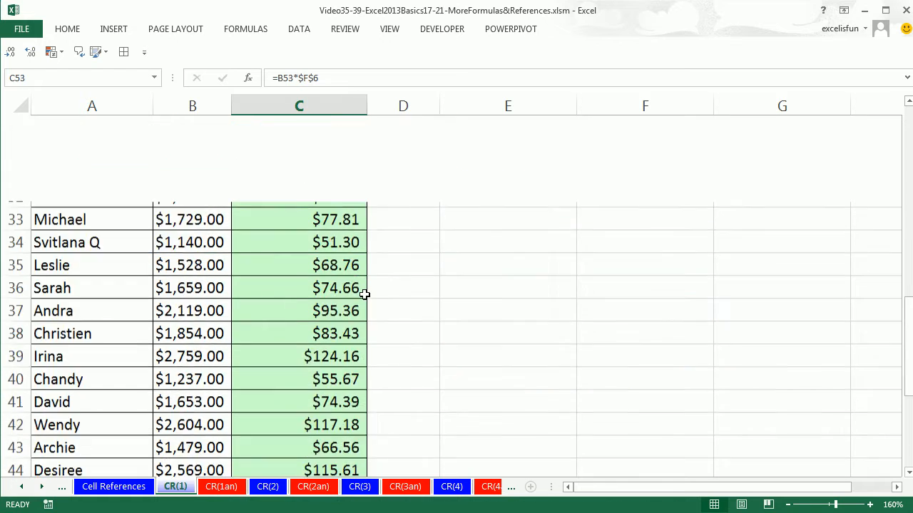
key("F2")
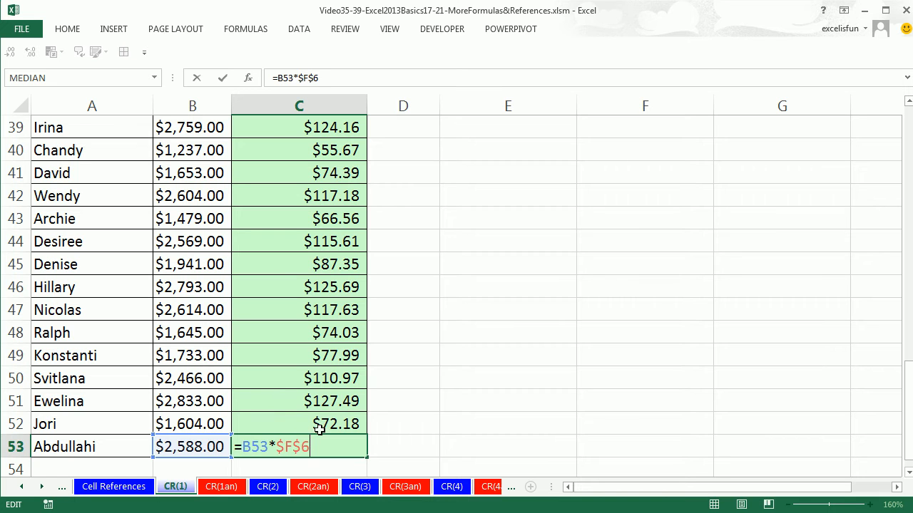
key("ctrl+Return")
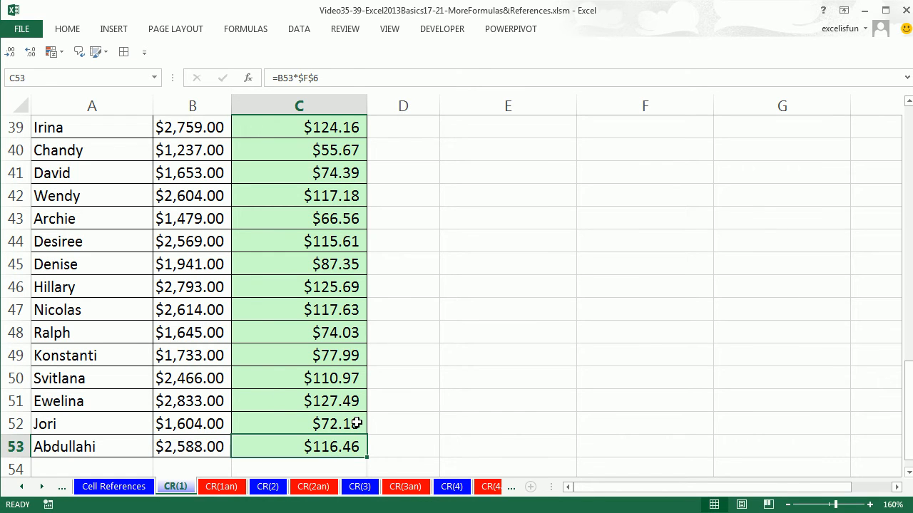
key("ctrl+Up")
scroll(347, 324, "up", 1)
left_click(307, 253)
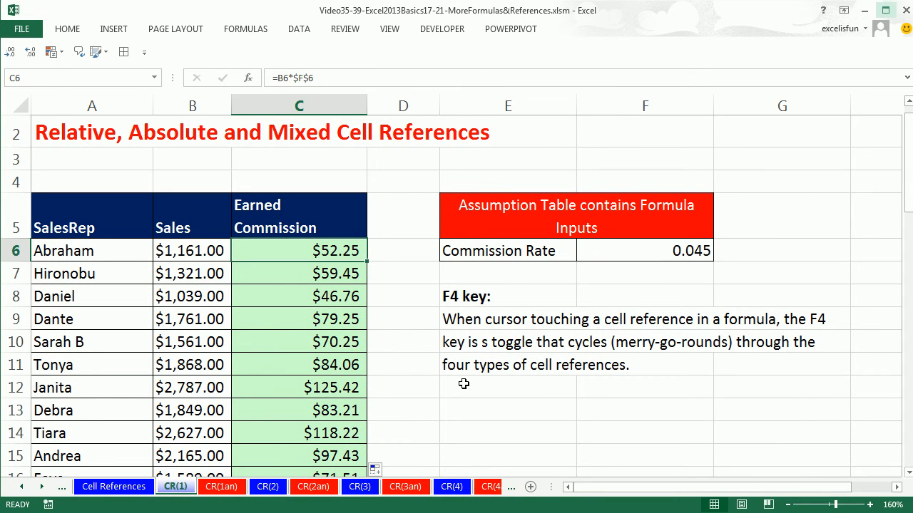
Cycle the commission rate reference in C6's formula through all four reference types, ending on $F$6
key("F2")
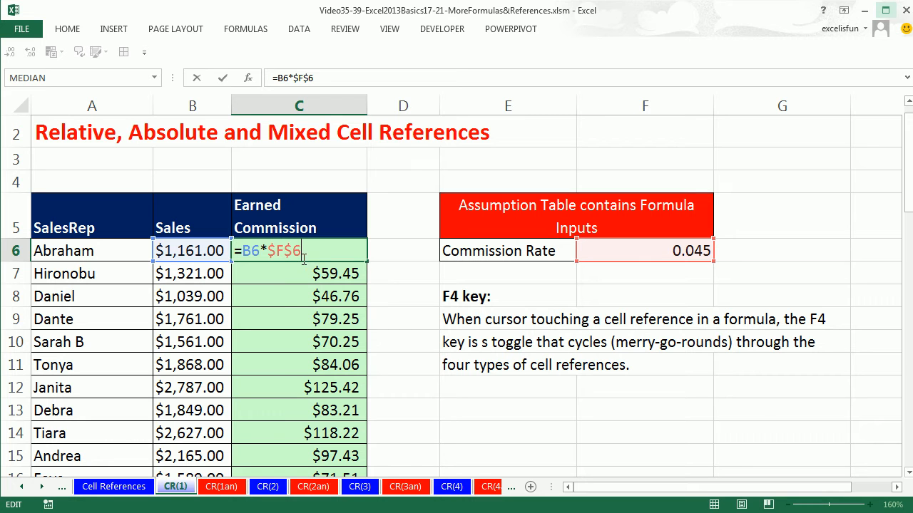
left_click(278, 252)
left_click(269, 252)
key("F4")
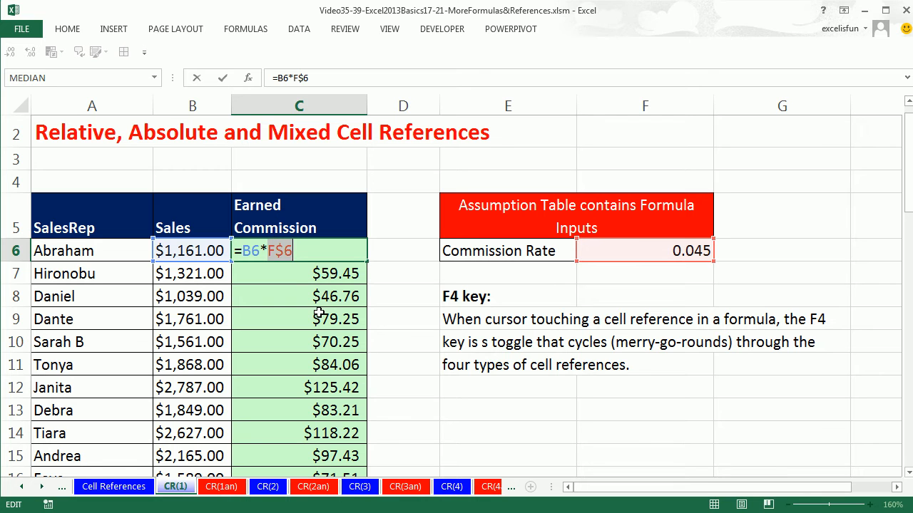
key("F4")
key("F4")
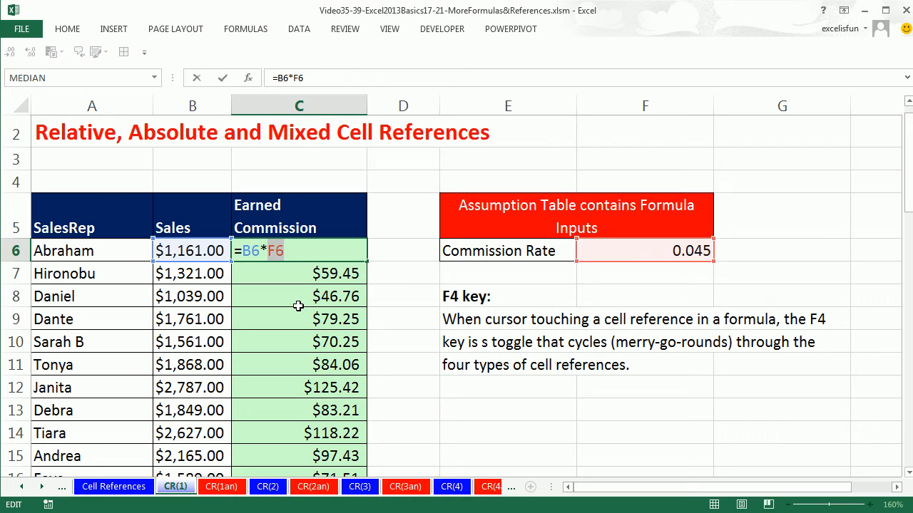
key("F4")
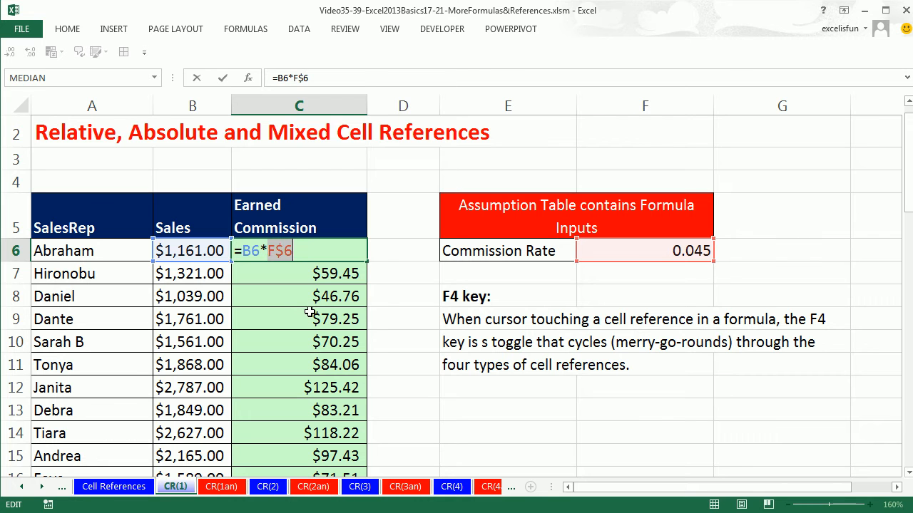
key("F4")
key("F4")
key("F4")
key("F4")
key("F4")
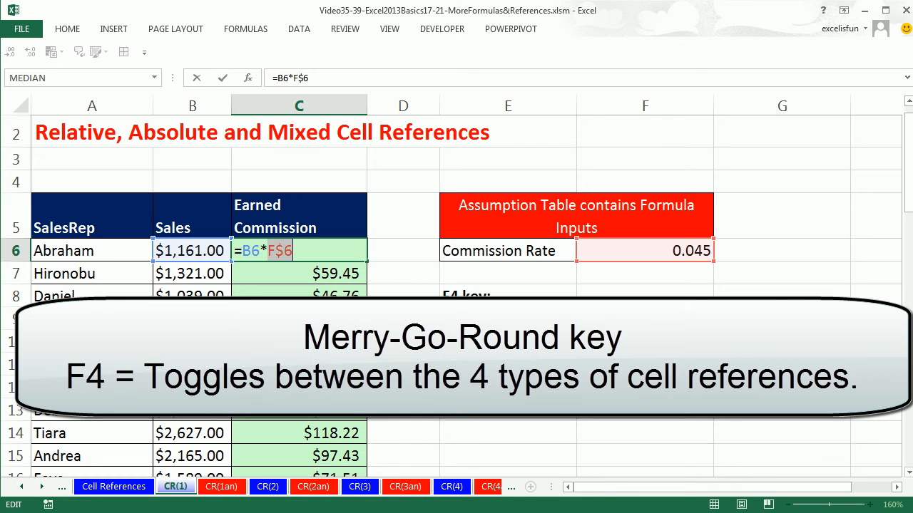
key("F4")
key("F4")
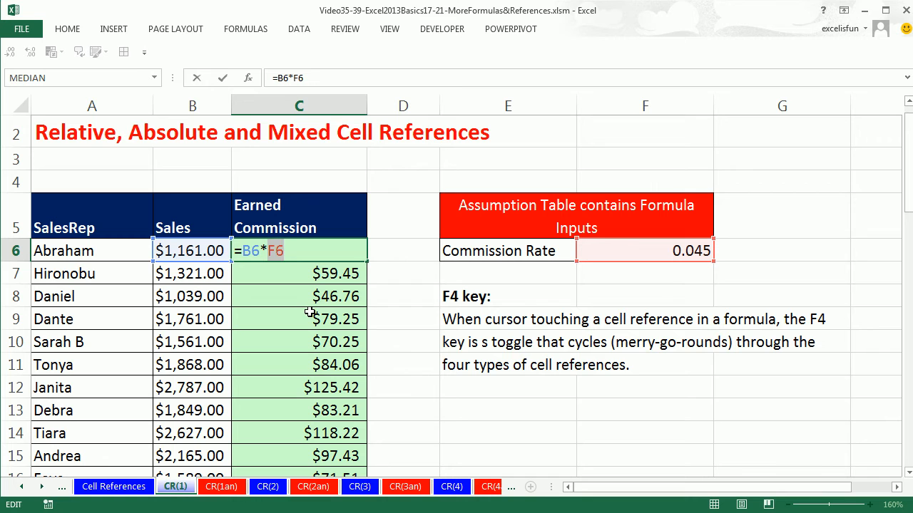
key("F4")
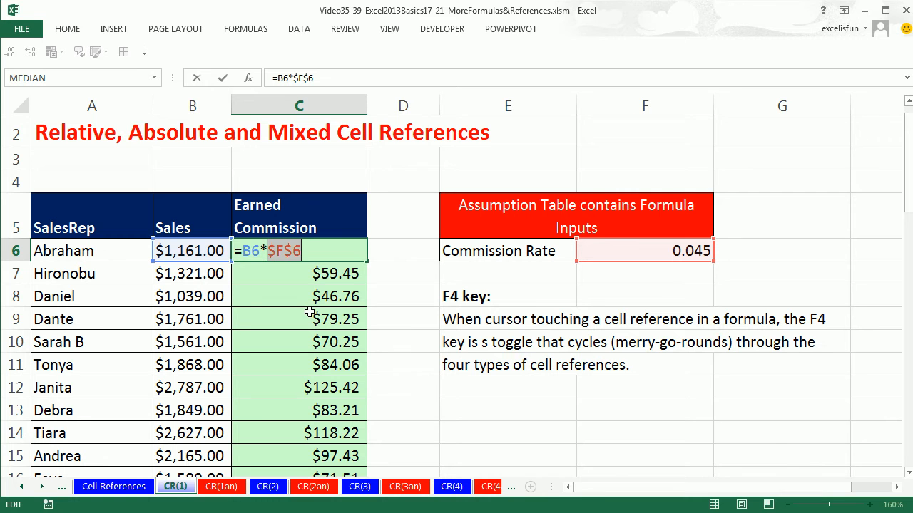
key("F4")
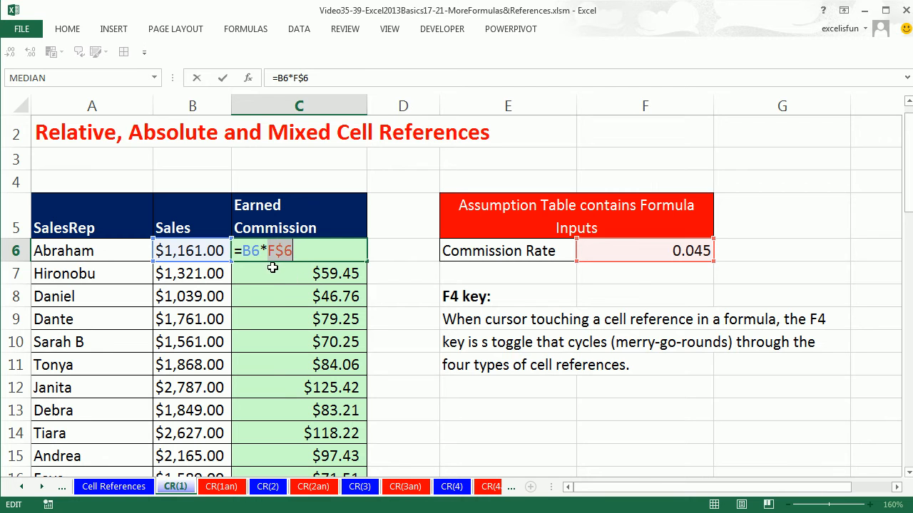
key("F4")
key("F4")
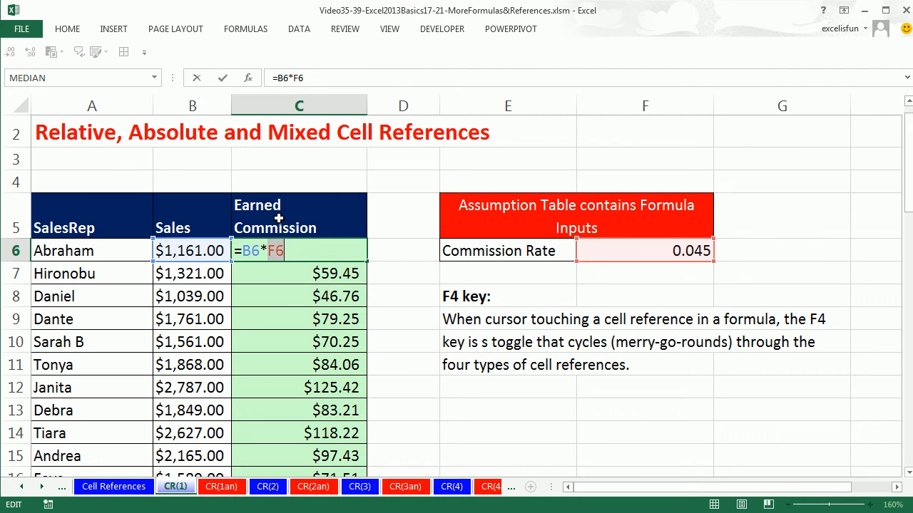
key("F4")
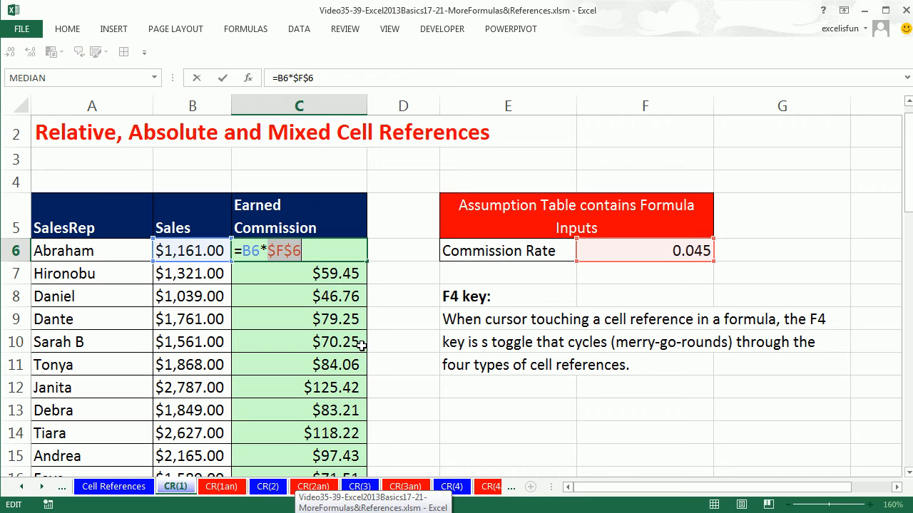
Try a relative commission rate reference by changing C6 to =B6*F6 and filling it down the Earned Commission column
key("F4")
key("F4")
key("F4")
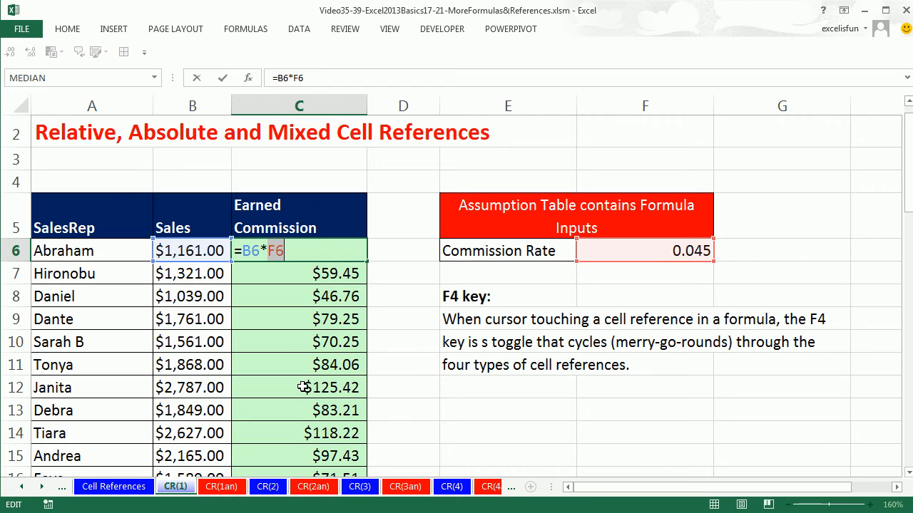
key("ctrl+Return")
double_click(367, 262)
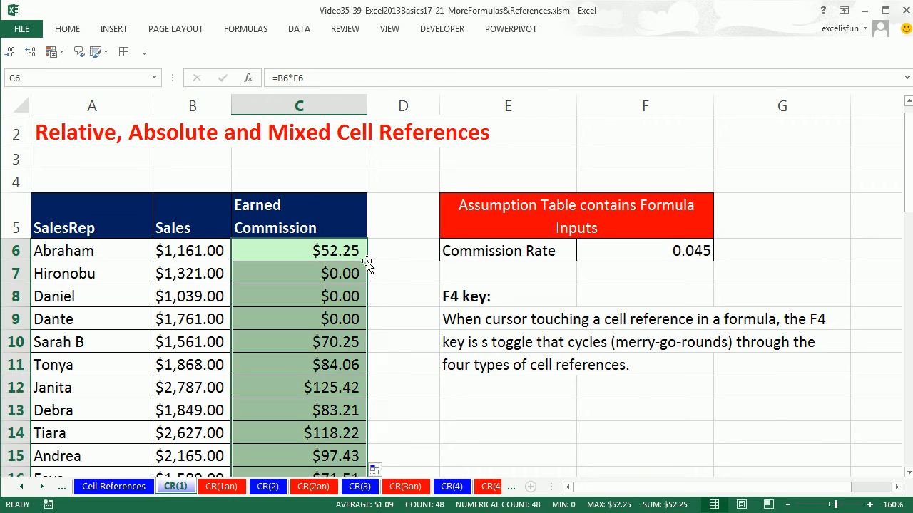
Examine which cells the copied formula in C7 refers to, and return to C6
left_click(292, 275)
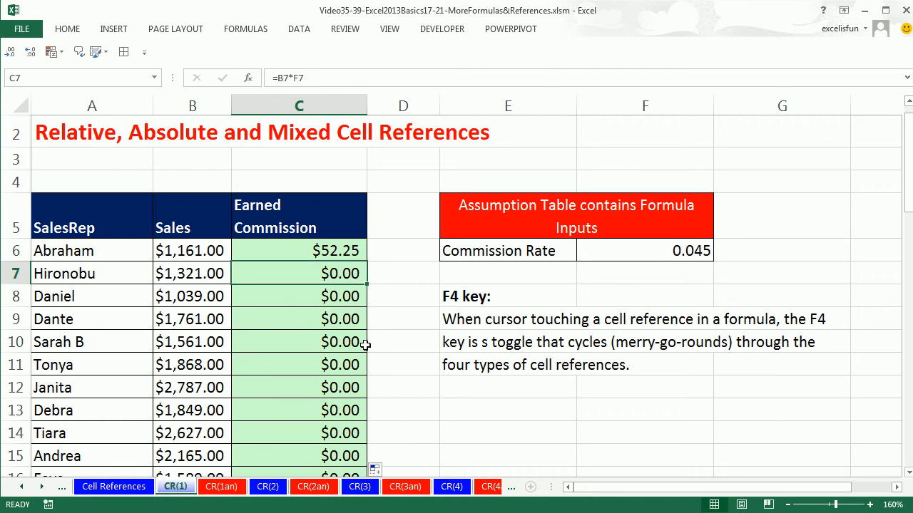
key("F2")
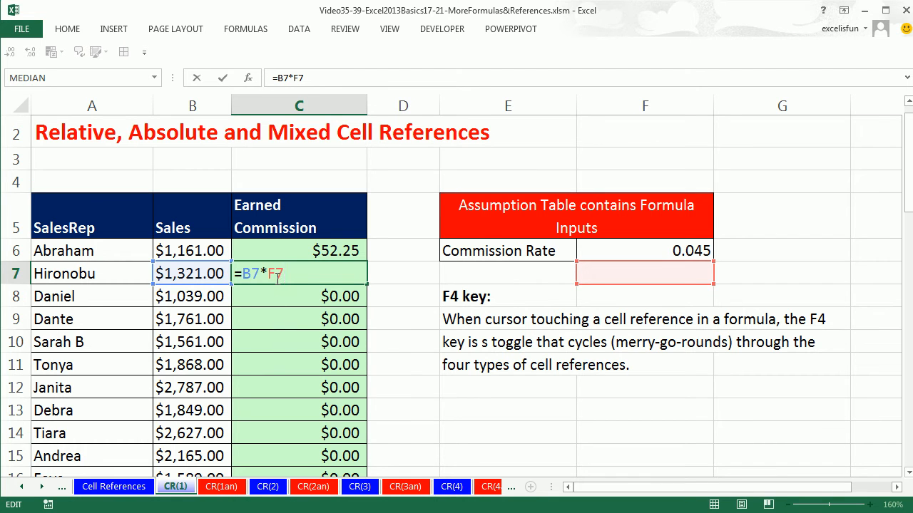
left_click(317, 251)
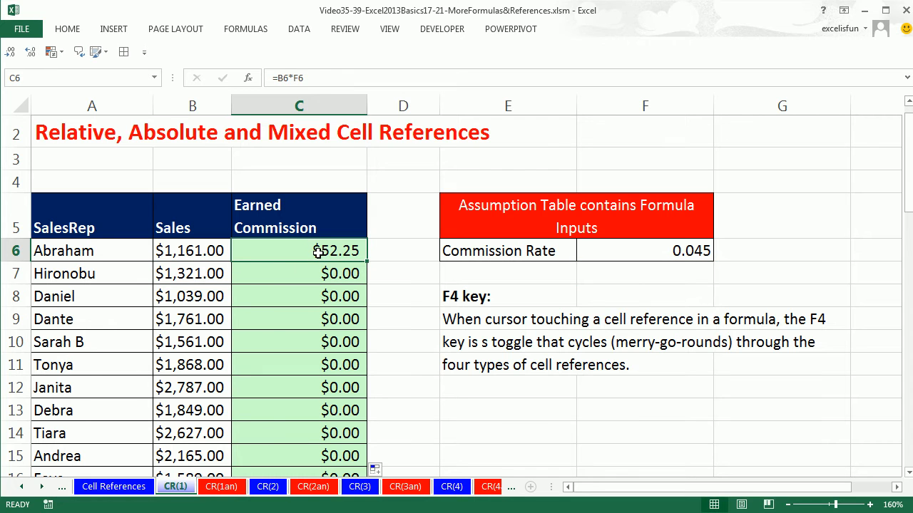
Lock only the row of the commission rate reference in C6, making it =B6*F$6, and fill it down the column
key("F2")
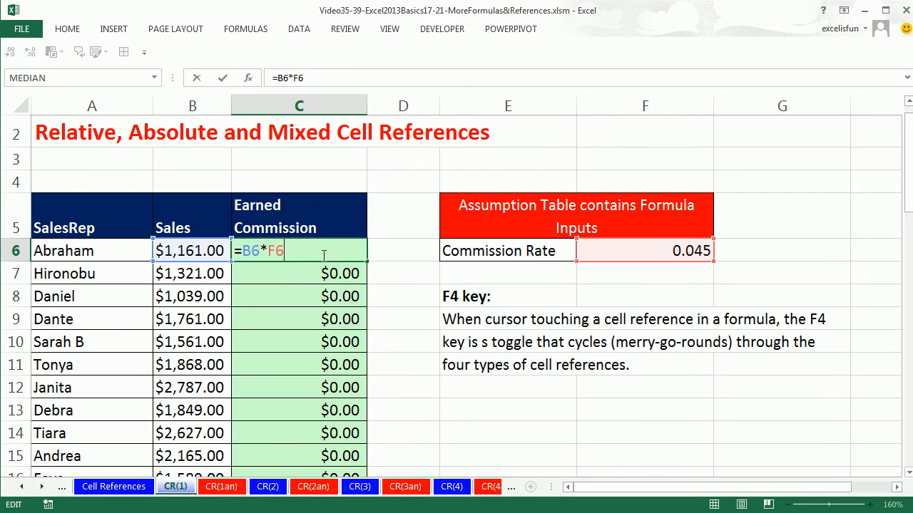
key("F4")
key("F4")
key("ctrl+Return")
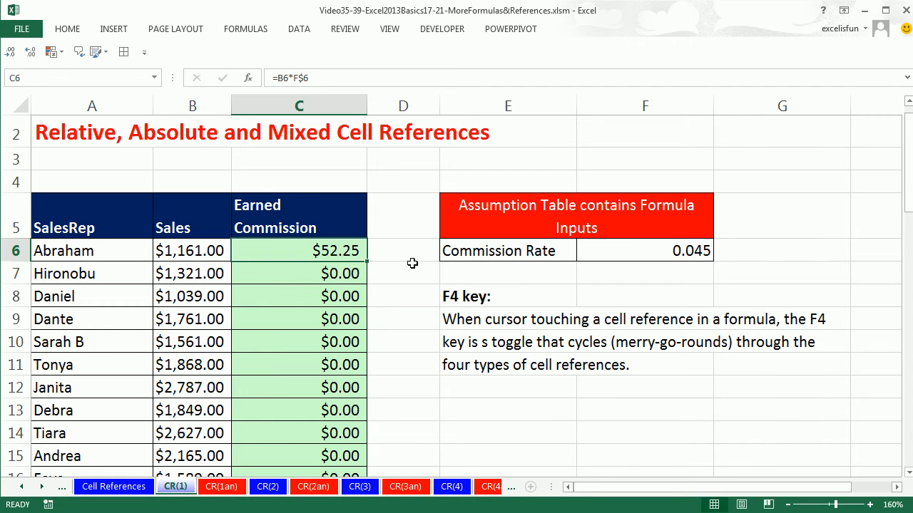
double_click(367, 262)
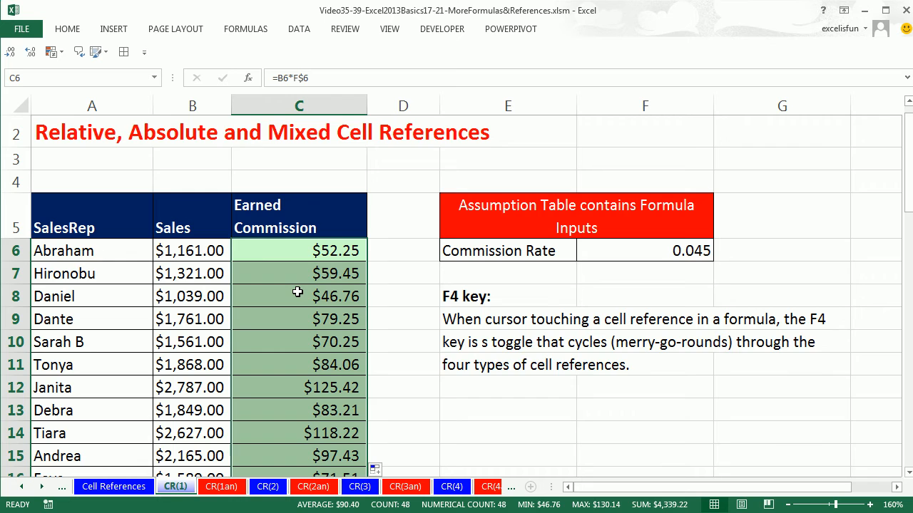
Check the row-locked rate reference in the last commission formula, C53, and go back to C6
key("ctrl+Down")
key("F2")
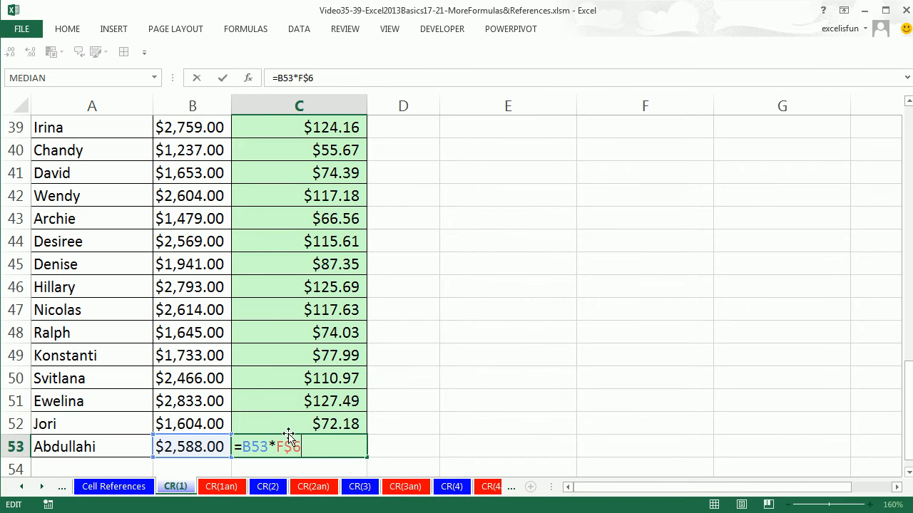
key("Return")
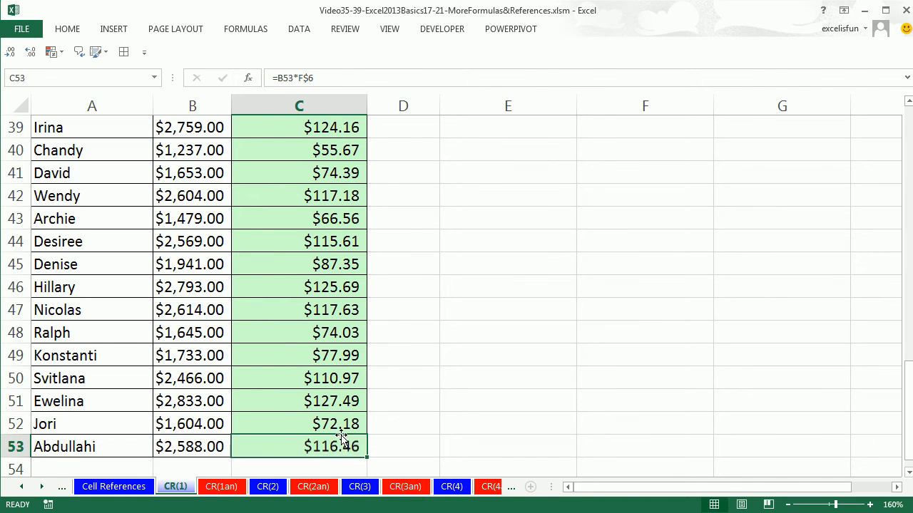
key("ctrl+Up")
key("ctrl+Up")
left_click(285, 166)
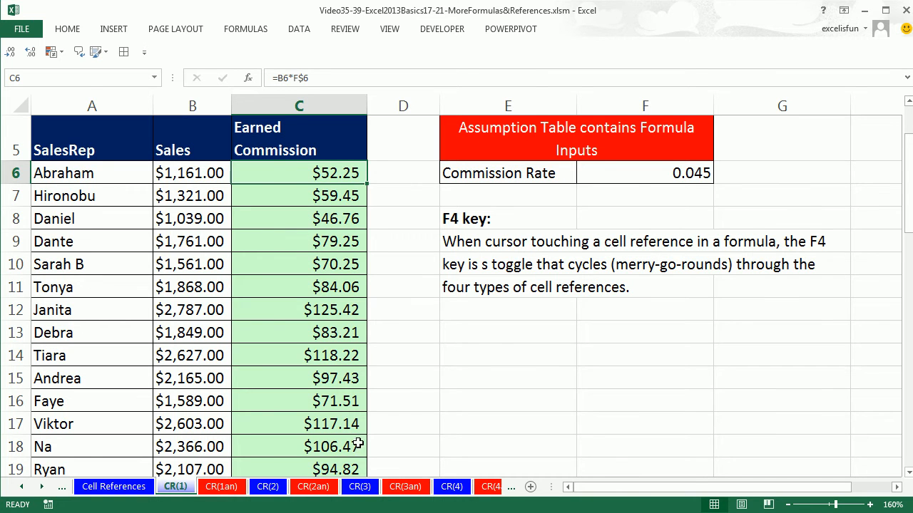
Open the CR(3) sheet and review the revenue range B2:E2 and the empty expense range B3:E7
left_click(360, 486)
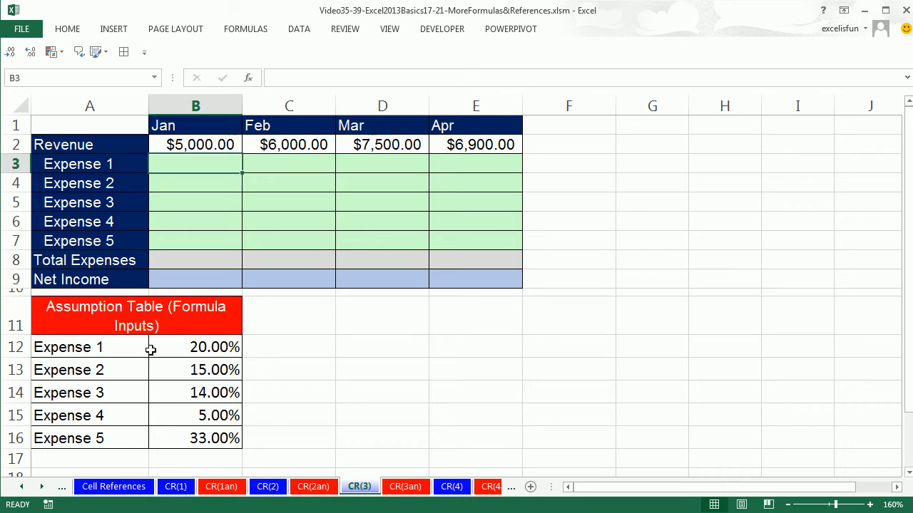
left_click_drag(165, 146, 459, 147)
left_click_drag(184, 167, 462, 168)
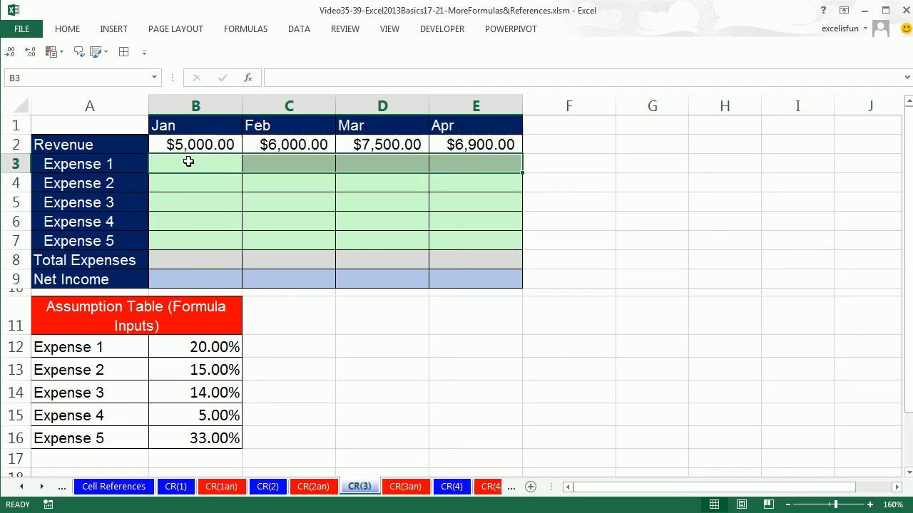
left_click_drag(188, 162, 465, 244)
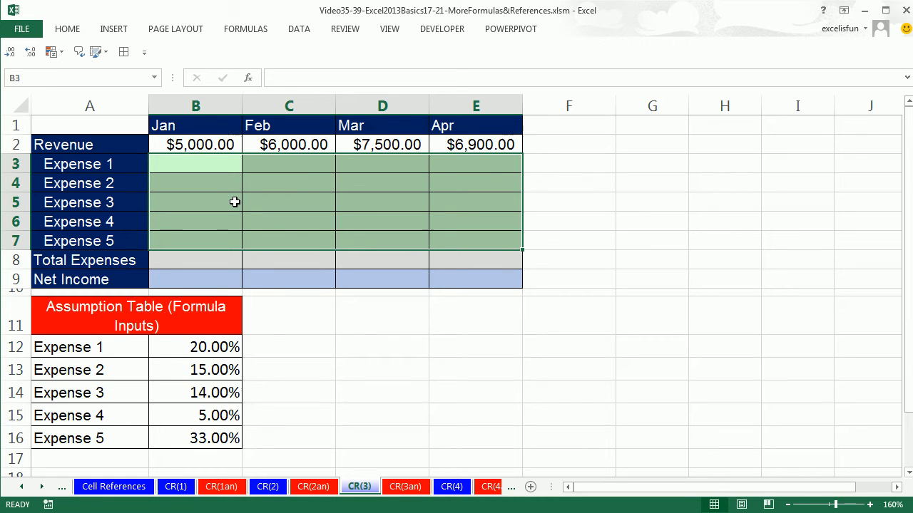
left_click(204, 162)
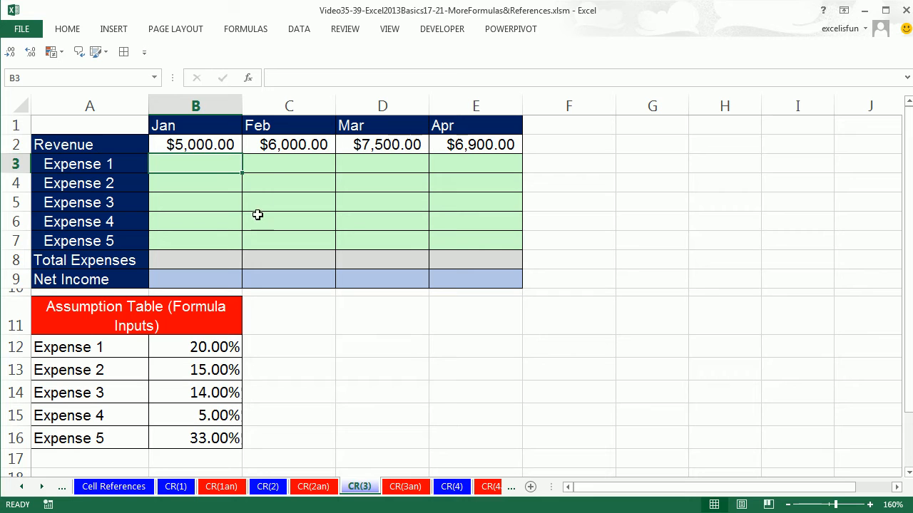
left_click(272, 167)
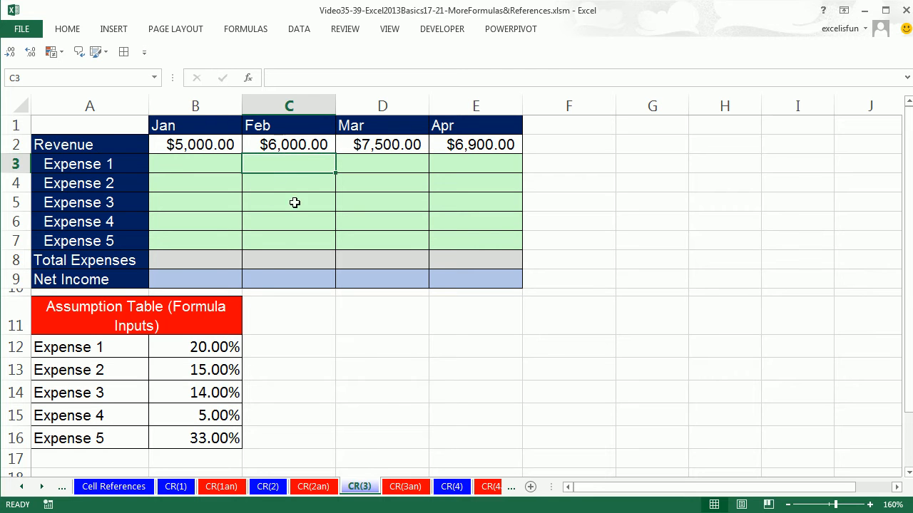
Compare the empty expense cells with the matching percentages in the assumption table, going down column B from Expense 1 to Expense 4
left_click(370, 167)
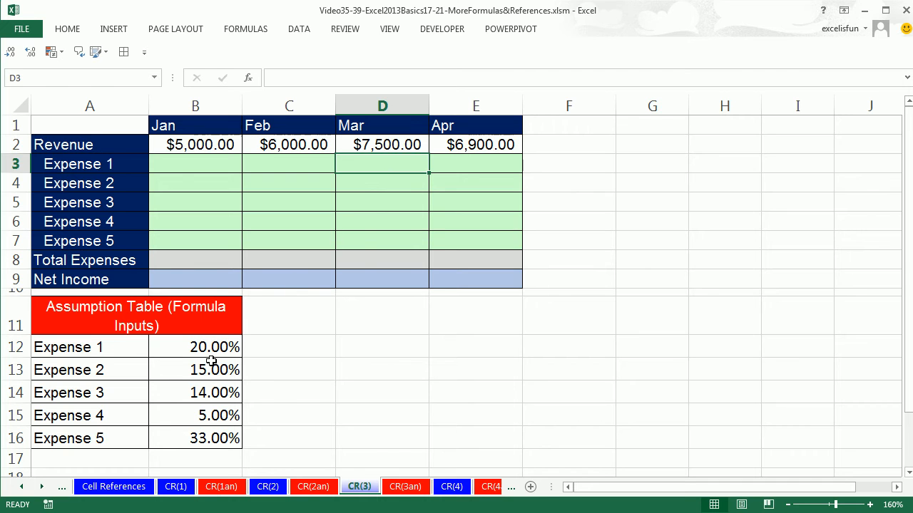
left_click(197, 161)
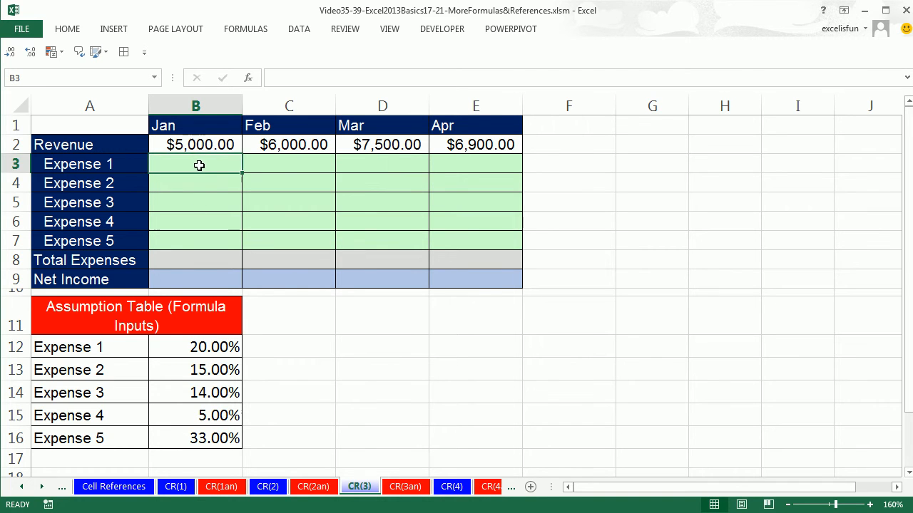
left_click(201, 183)
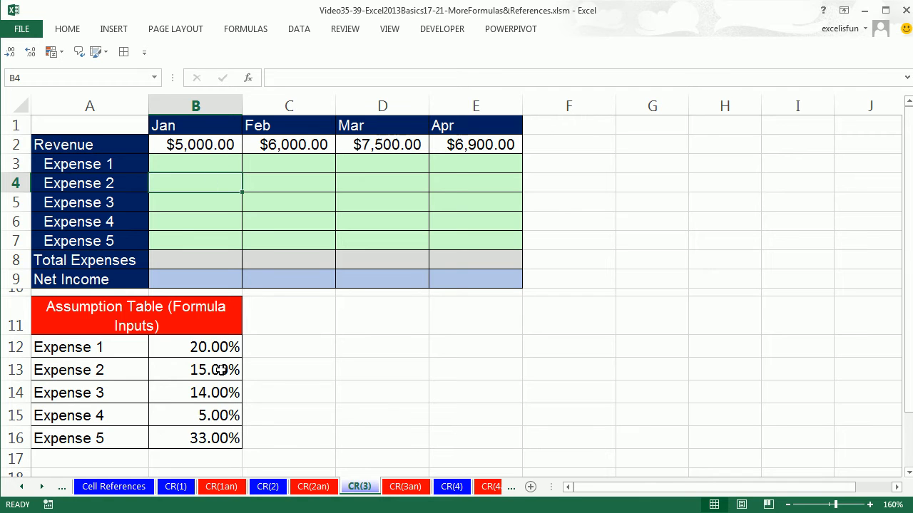
left_click(202, 202)
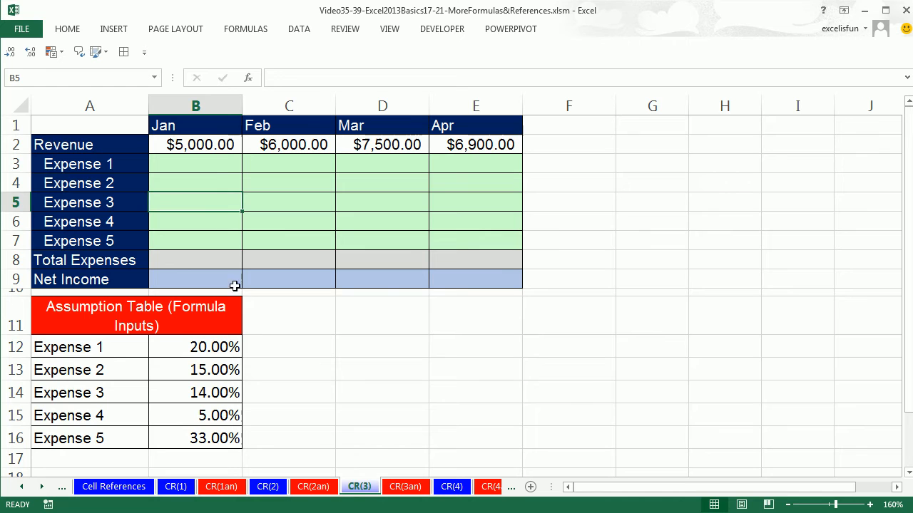
left_click(218, 215)
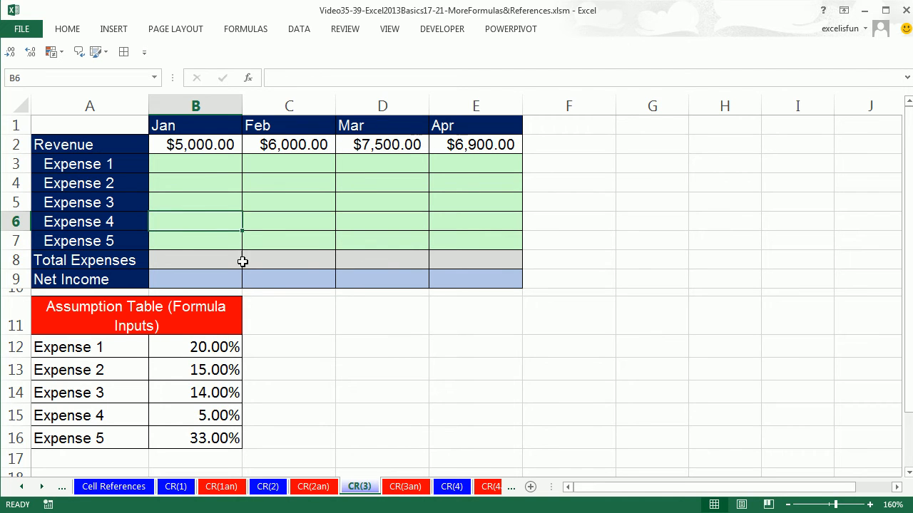
Enter =$B$2*B12 in B3 for January's Expense 1 and fill the formula down to B7
left_click(233, 169)
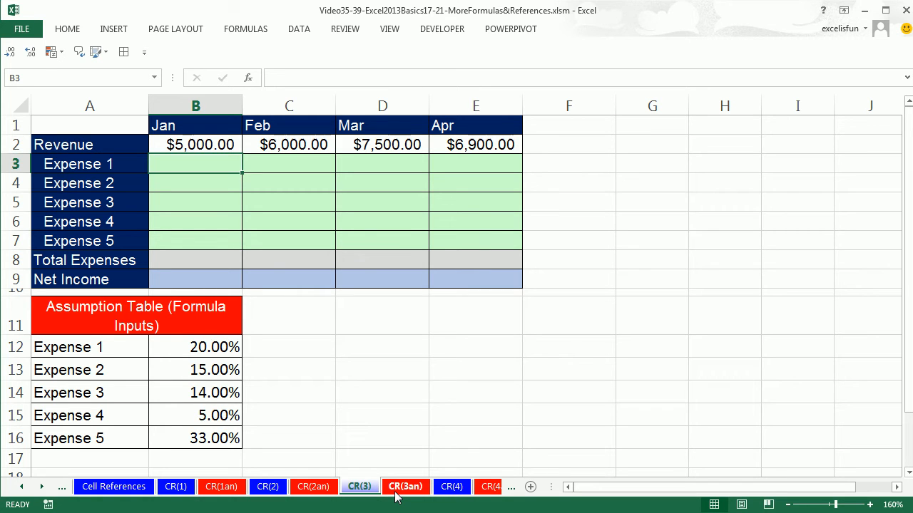
type("=")
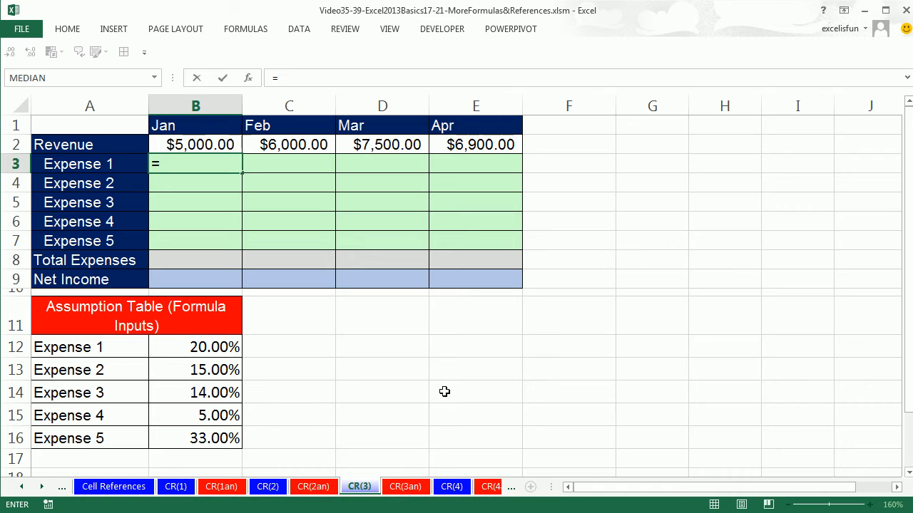
left_click(204, 143)
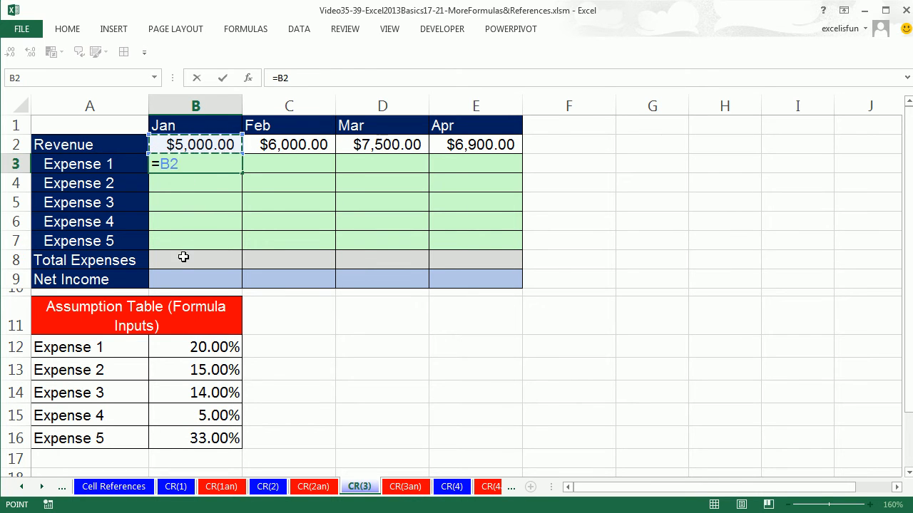
key("F4")
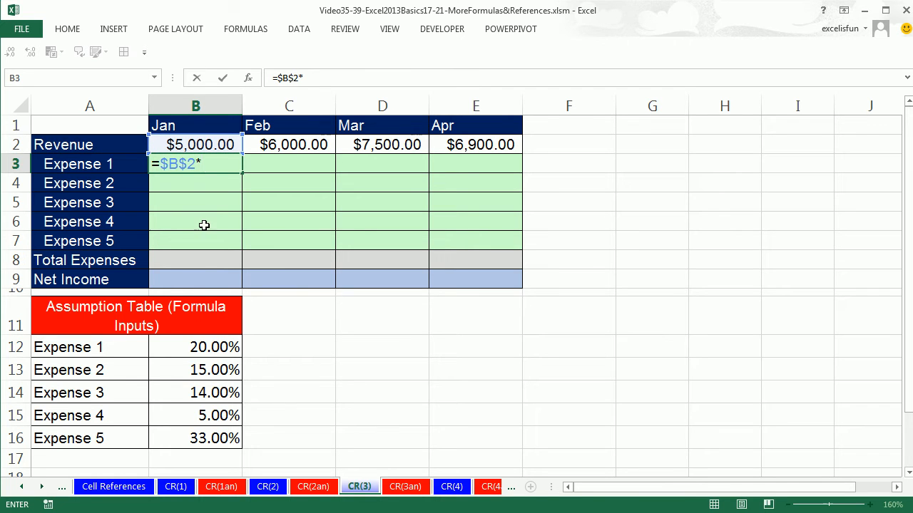
type("*")
left_click(203, 349)
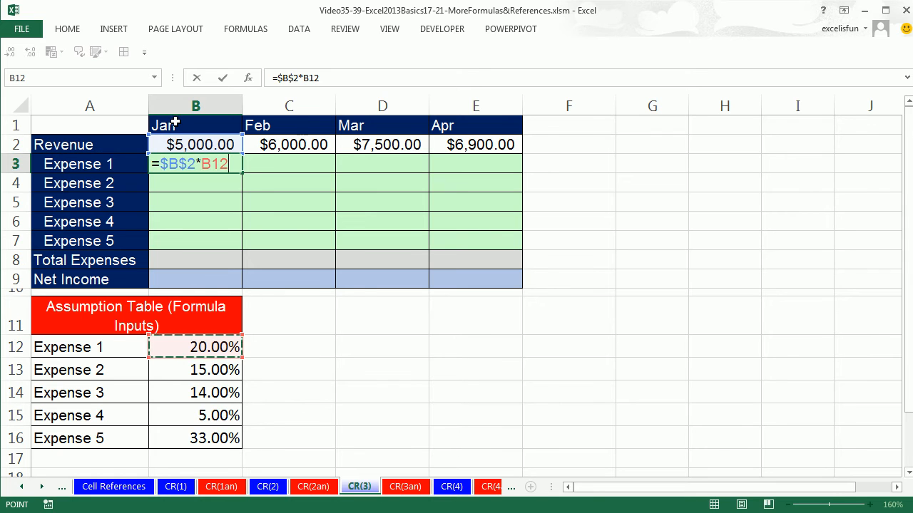
key("ctrl+Return")
left_click_drag(241, 172, 235, 251)
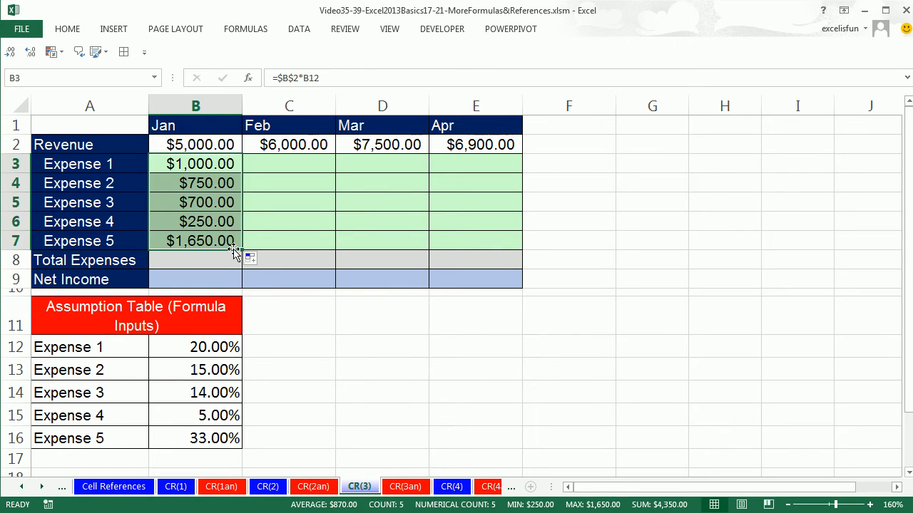
Check which cells the copied January formula for Expense 5 in B7 refers to
left_click(236, 241)
key("F2")
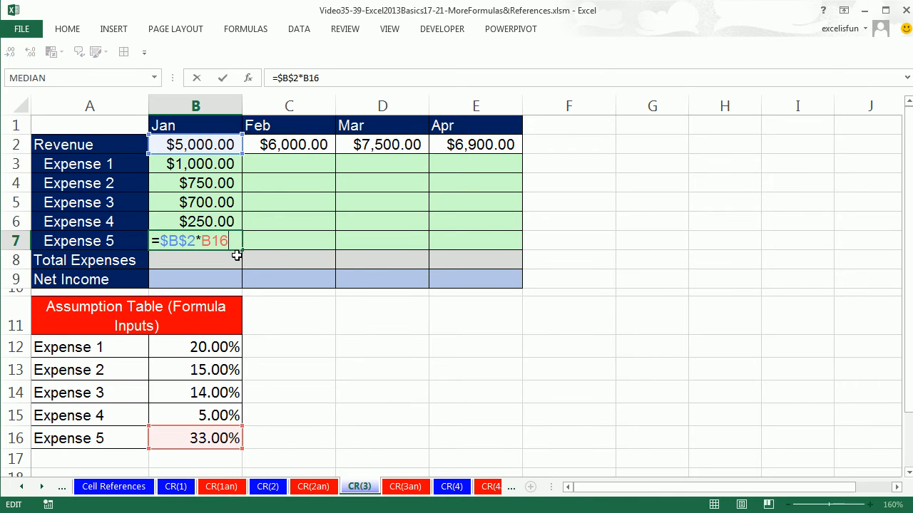
key("ctrl+Return")
Enter =$C$2*B12 in C3 for February's Expense 1 and fill the formula down to C7
left_click(286, 170)
type("=")
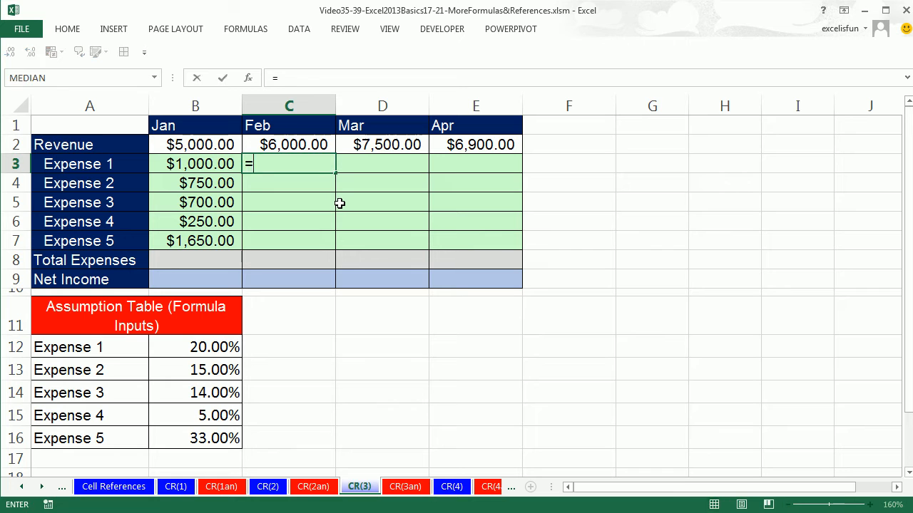
left_click(296, 146)
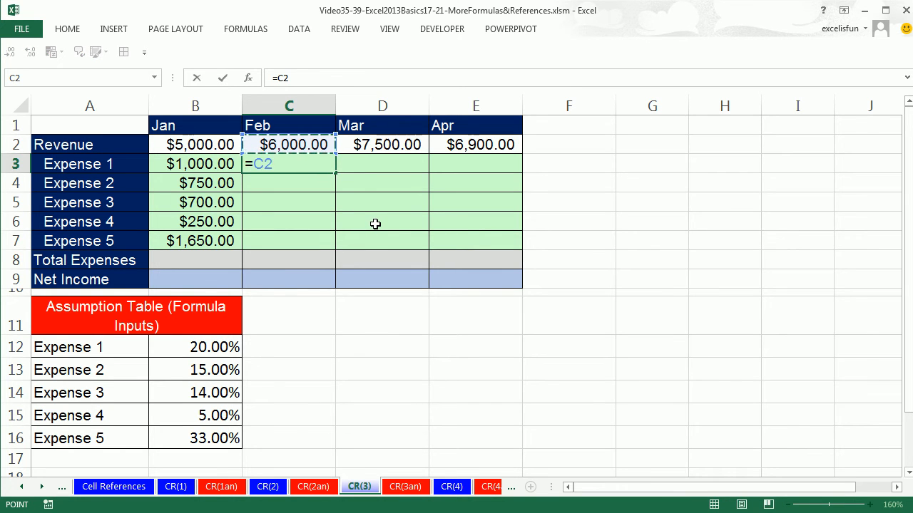
key("F4")
type("*")
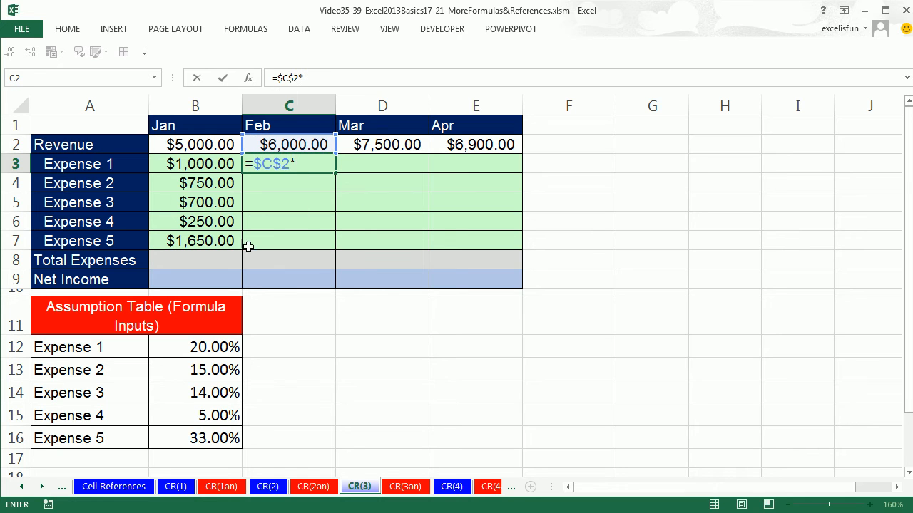
left_click(207, 340)
key("ctrl+Return")
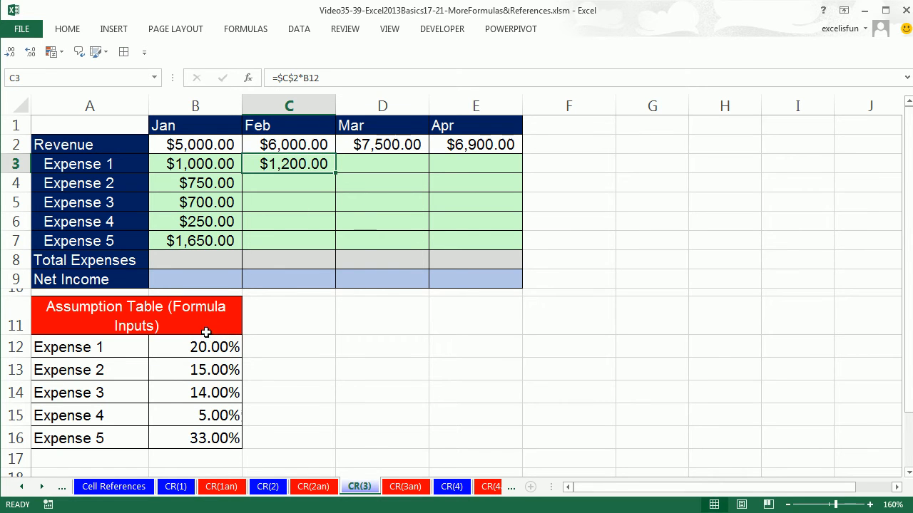
left_click_drag(335, 171, 312, 247)
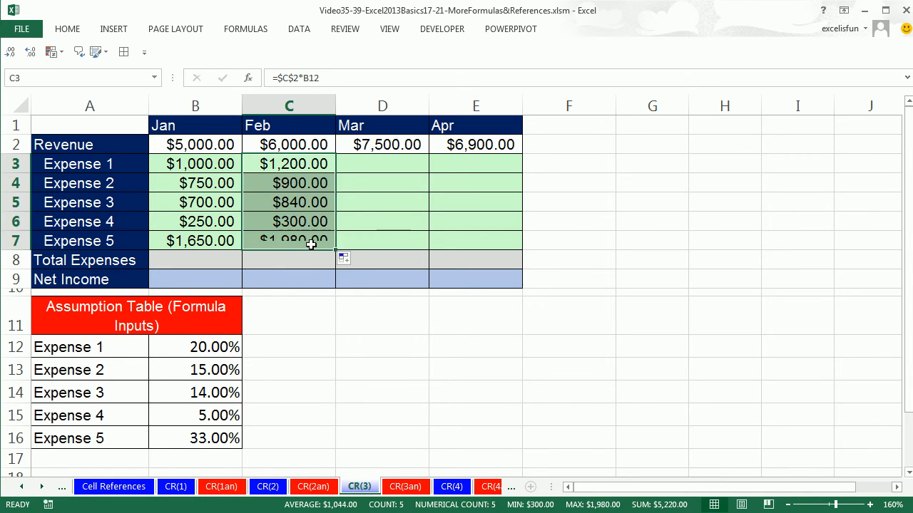
Check which cells the copied February formula for Expense 5 in C7 refers to
left_click(314, 241)
key("F2")
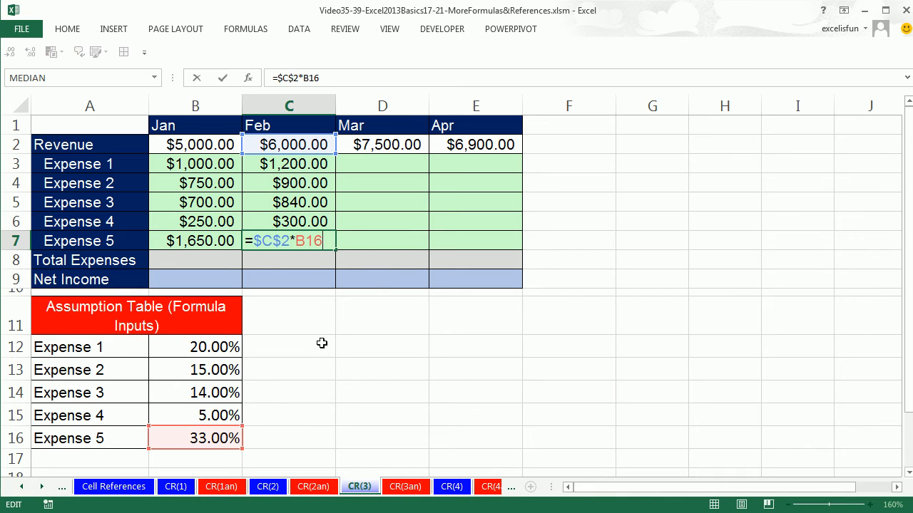
key("Escape")
Enter =$D$2*B12 in D3 for March's Expense 1 and fill the formula down to D7
left_click(400, 164)
type("=")
left_click(385, 146)
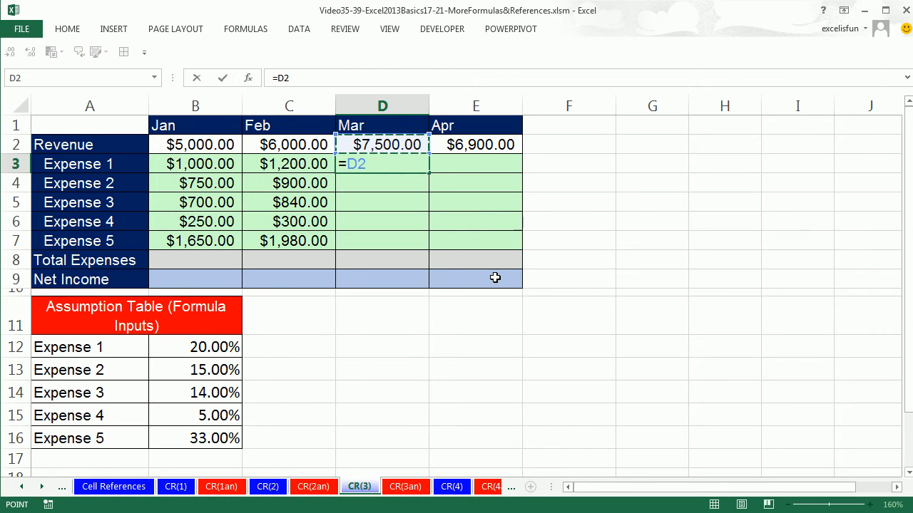
key("F4")
type("*")
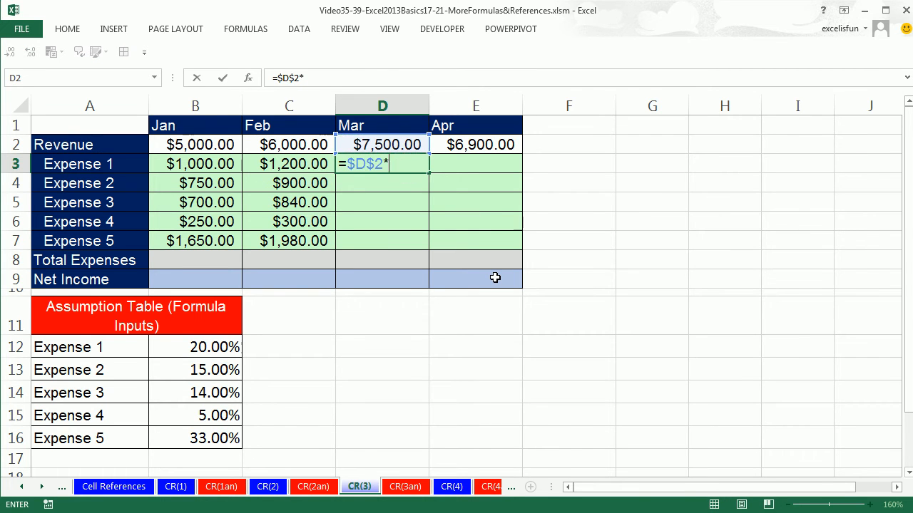
left_click(204, 349)
key("ctrl+Return")
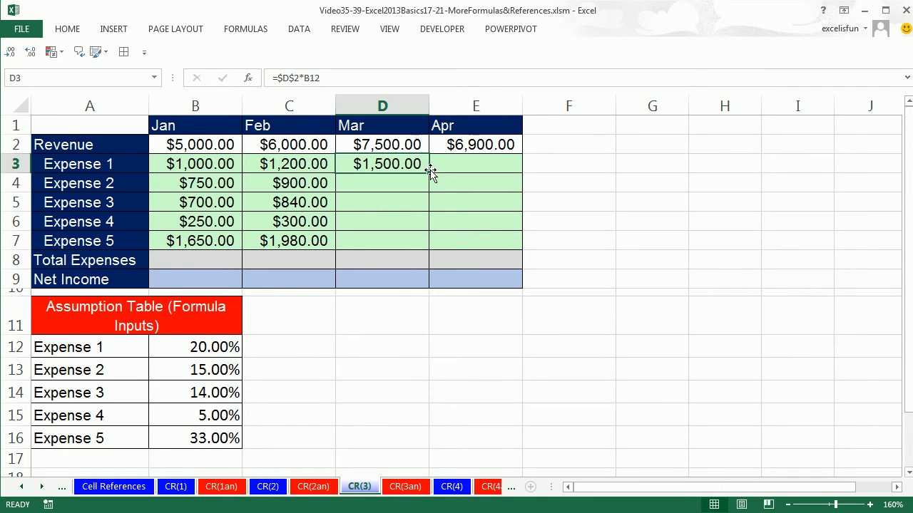
left_click_drag(429, 175, 428, 251)
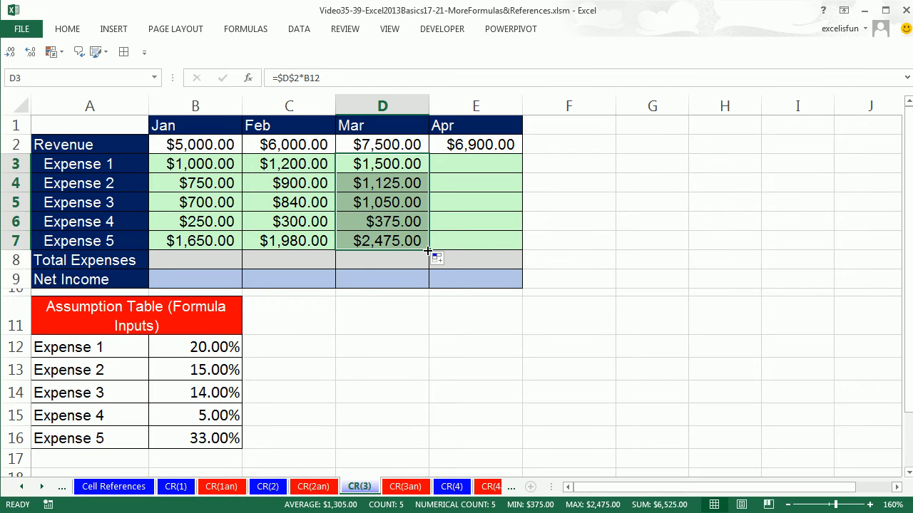
Clear all the expense formulas from B3:E7 and return to B3
left_click_drag(184, 168, 467, 241)
key("Delete")
left_click(238, 168)
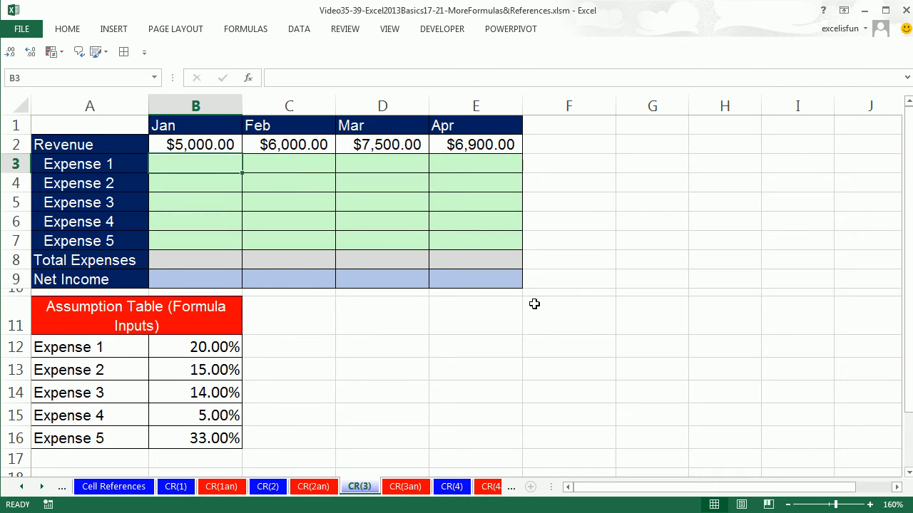
Enter =B2*B12 in B3 with fully relative references and copy it down one row to B4
type("=")
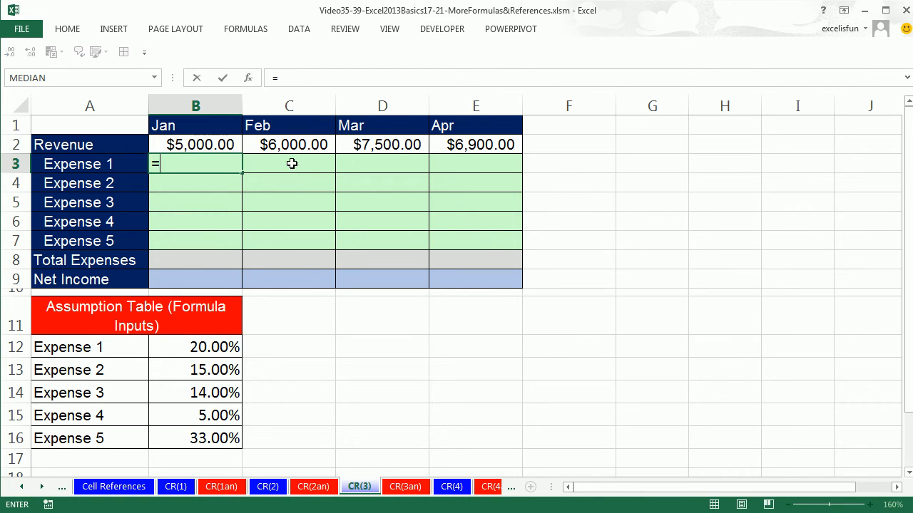
left_click(224, 145)
type("*")
left_click(197, 346)
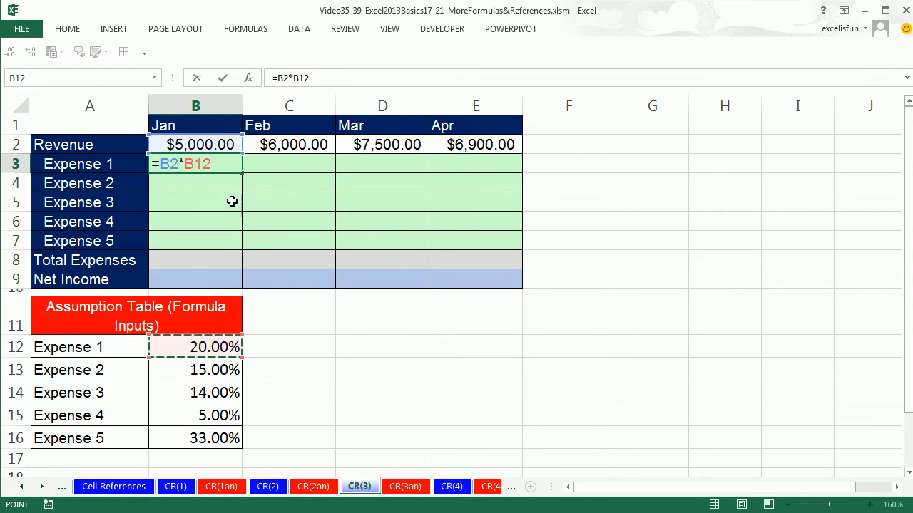
key("ctrl+Return")
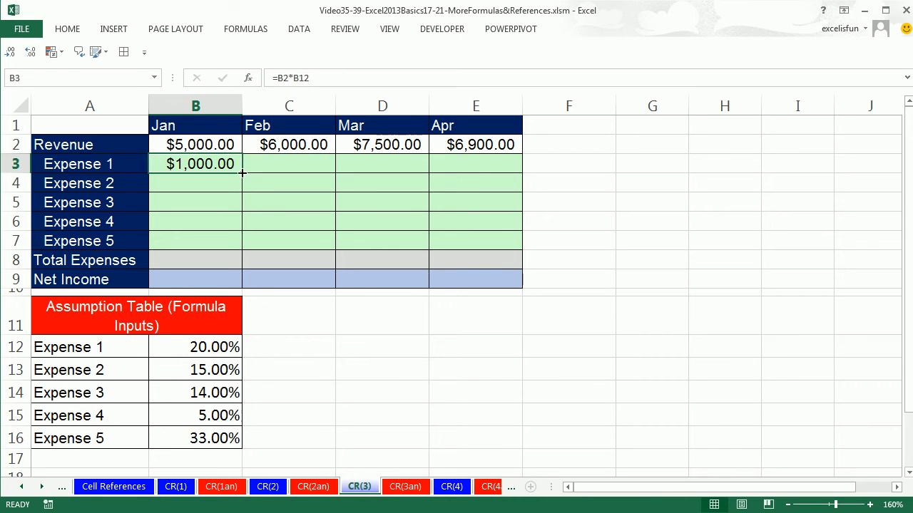
left_click_drag(242, 173, 235, 189)
Compare the cell references in the copied formula in B4 with those in the original formula in B3
left_click(218, 184)
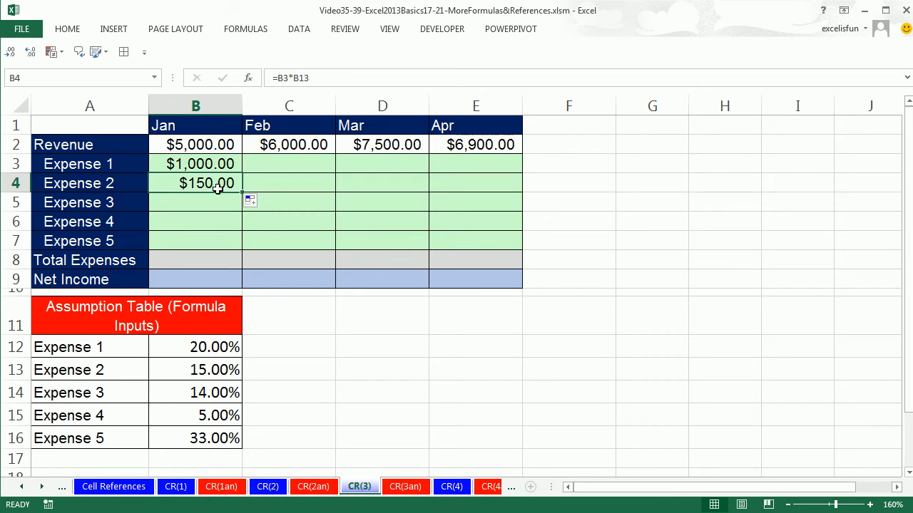
double_click(218, 187)
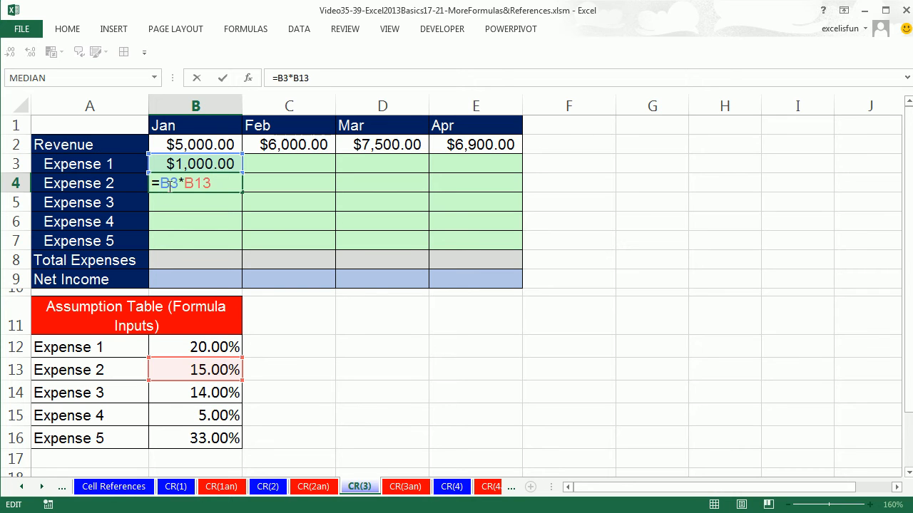
left_click(189, 165)
key("F2")
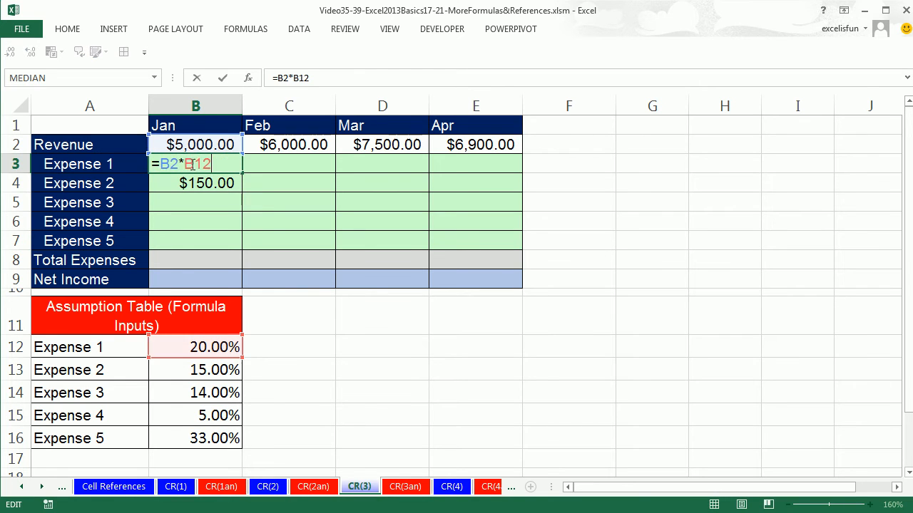
left_click(191, 184)
key("F2")
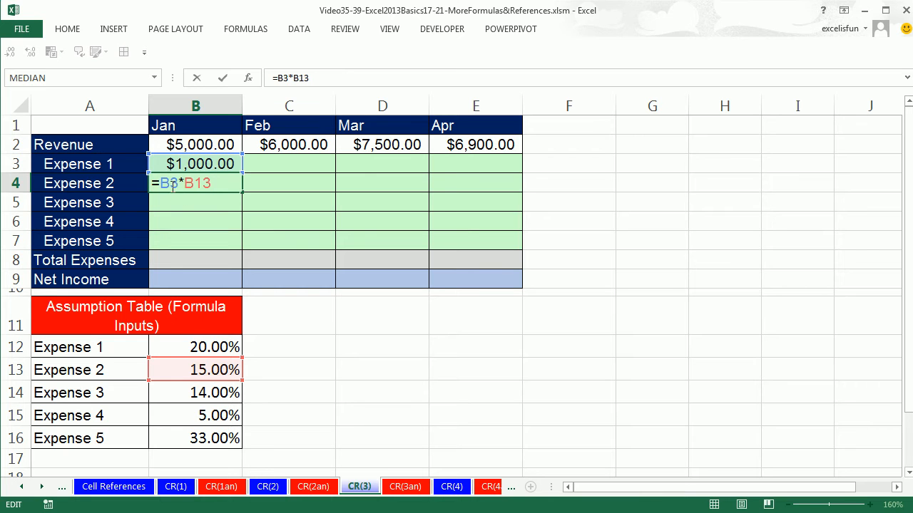
key("Return")
Lock only the row of the revenue reference in B3, making it =B$2*B12, and copy it down to B4
left_click(207, 164)
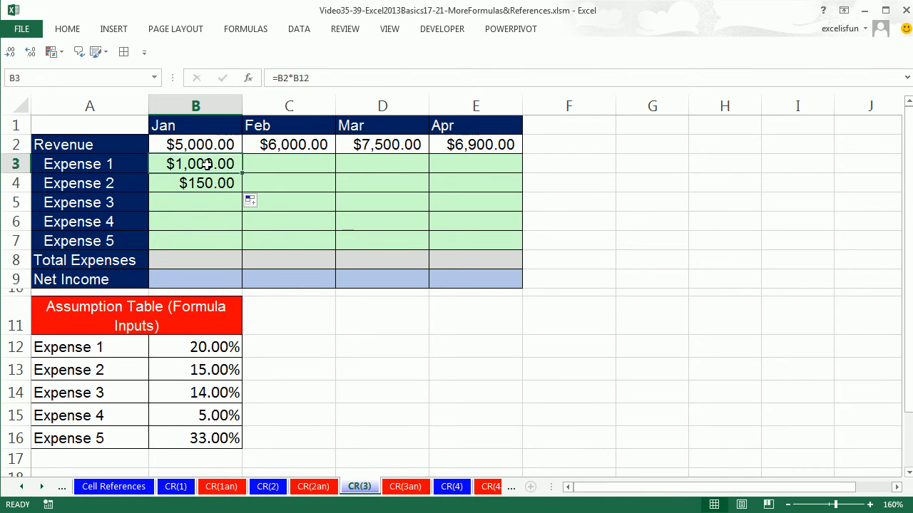
double_click(207, 164)
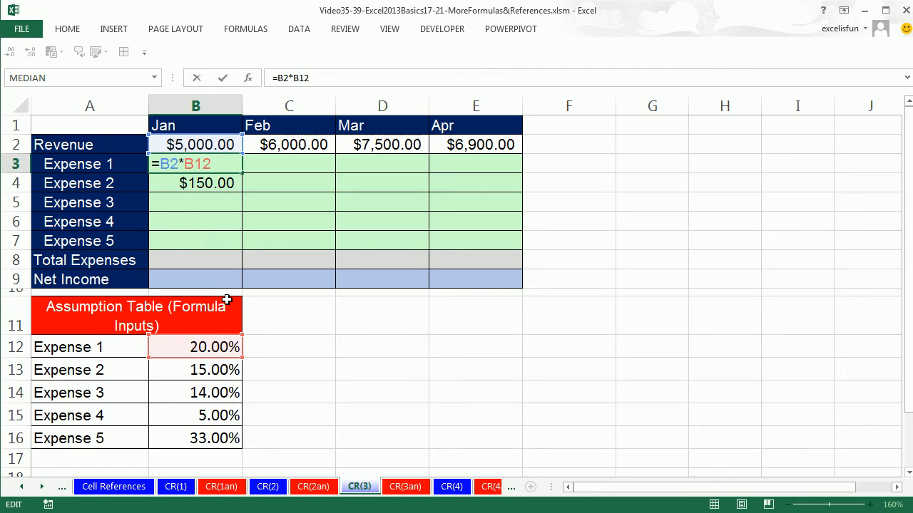
key("F4")
key("F4")
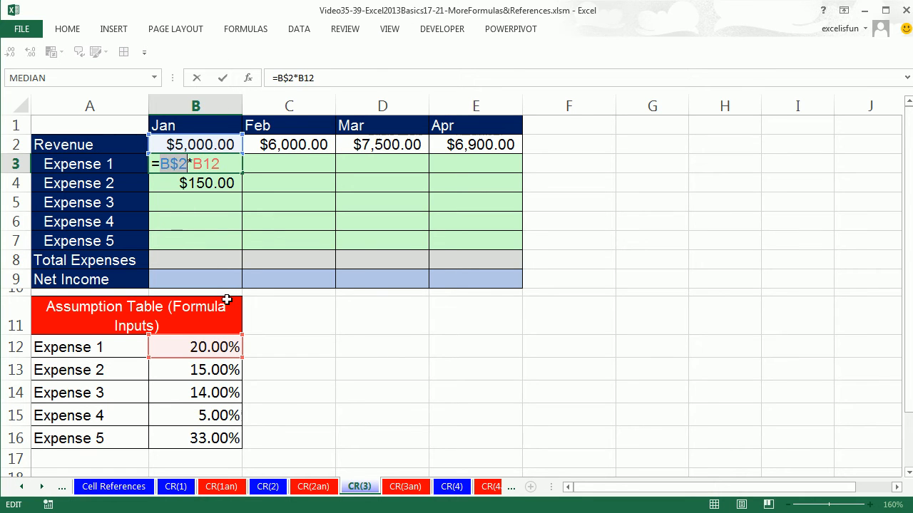
key("F4")
key("ctrl+Return")
left_click_drag(243, 174, 243, 185)
Check the row-locked revenue reference and the rate reference in the B4 formula
left_click(213, 187)
key("F2")
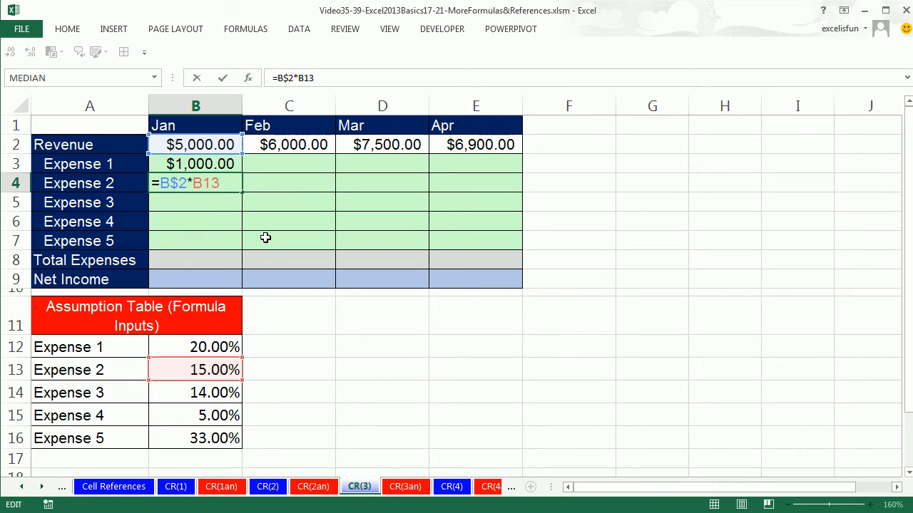
key("ctrl+Return")
Fill the B3 formula down to B7 for all five January expenses and select B7
left_click(230, 163)
left_click_drag(241, 173, 242, 246)
left_click(214, 243)
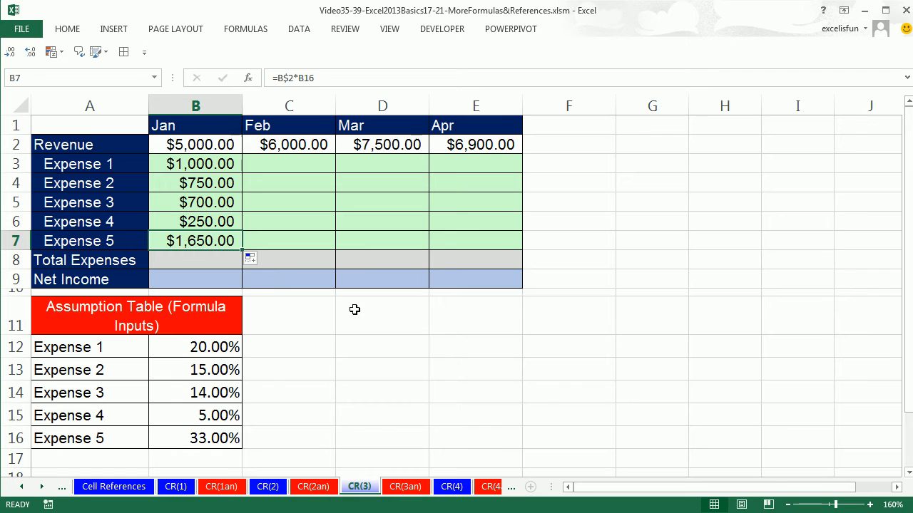
Check the cell references in the January Expense 5 formula in B7 and the Expense 1 formula in B3
key("F2")
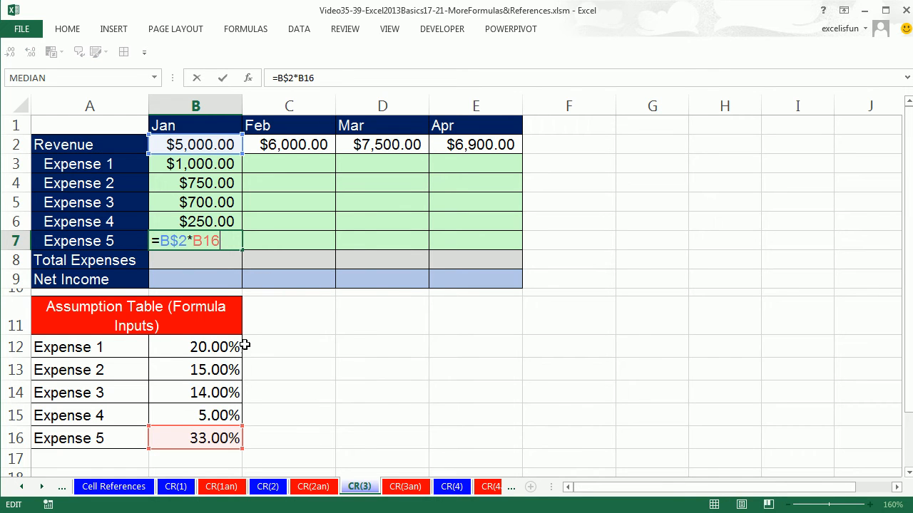
key("ctrl+Return")
left_click(174, 166)
key("F2")
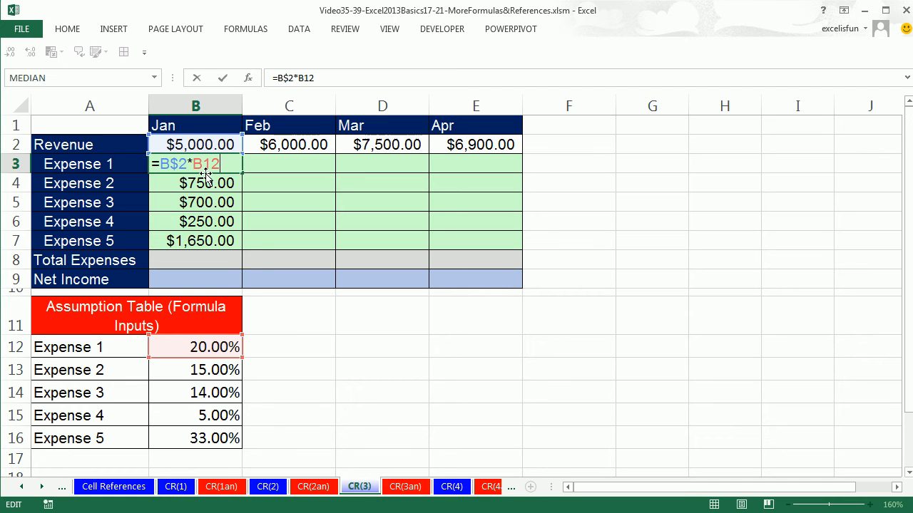
key("ctrl+Return")
Copy the B3 formula across to C3 and check which cells the February formula refers to
left_click_drag(244, 172, 304, 169)
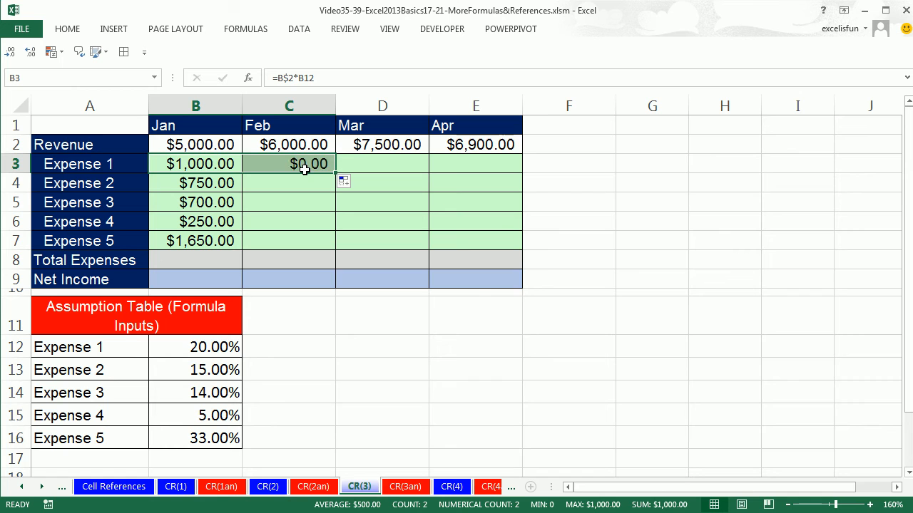
left_click(277, 165)
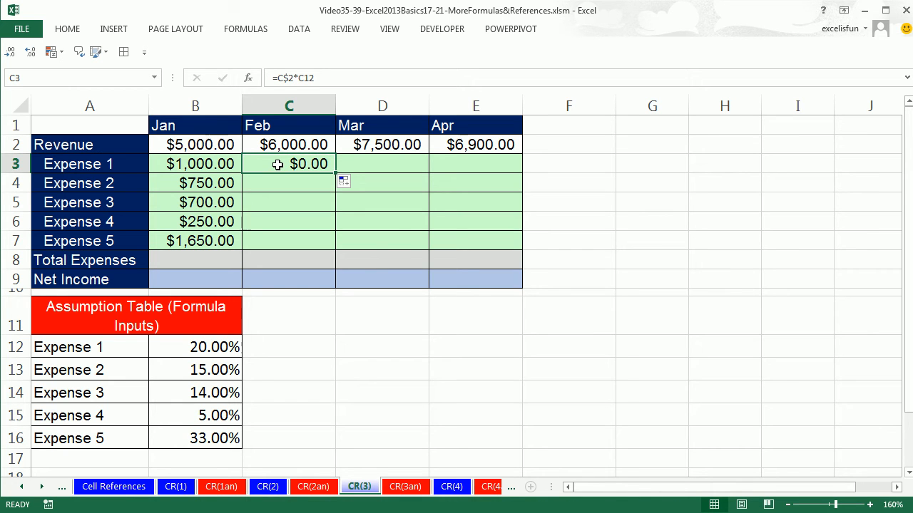
key("F2")
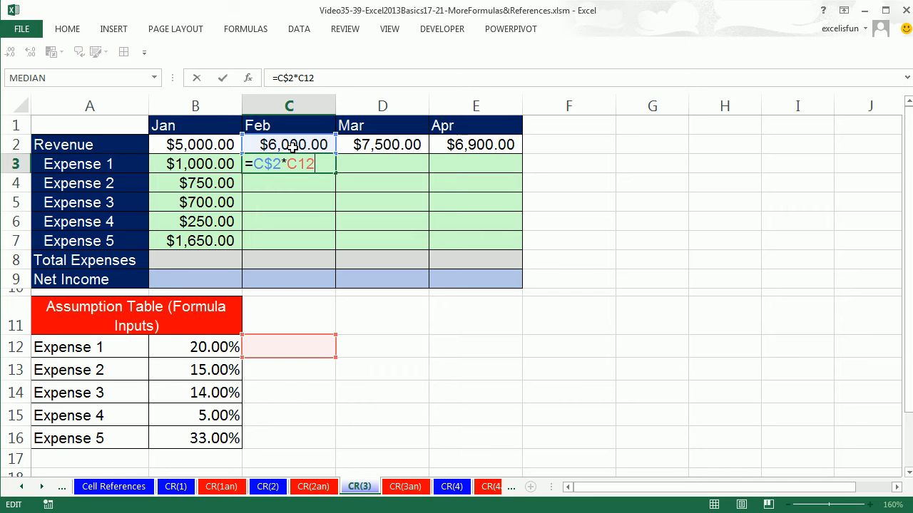
key("ctrl+Return")
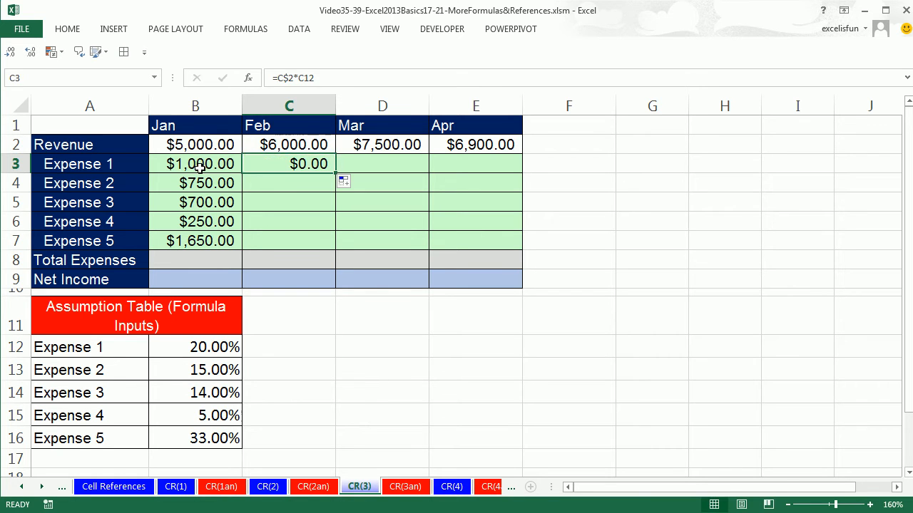
Compare the revenue and rate references in the B3 formula with those in the copied C3 formula
left_click(198, 168)
double_click(198, 167)
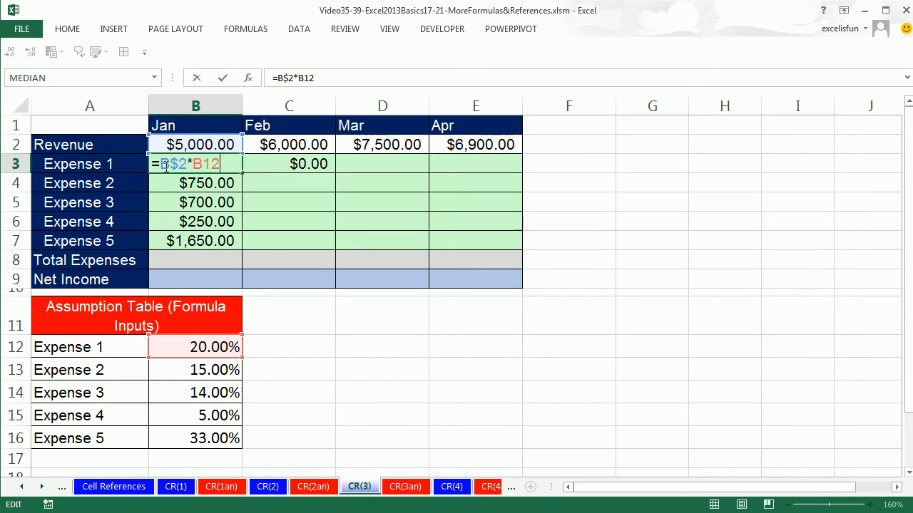
key("ctrl+Return")
left_click(275, 165)
key("F2")
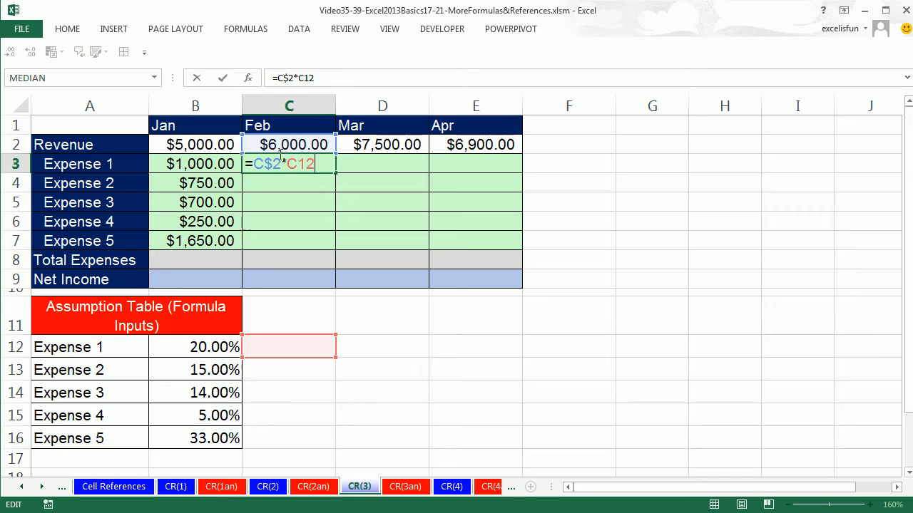
key("ctrl+Return")
left_click(195, 164)
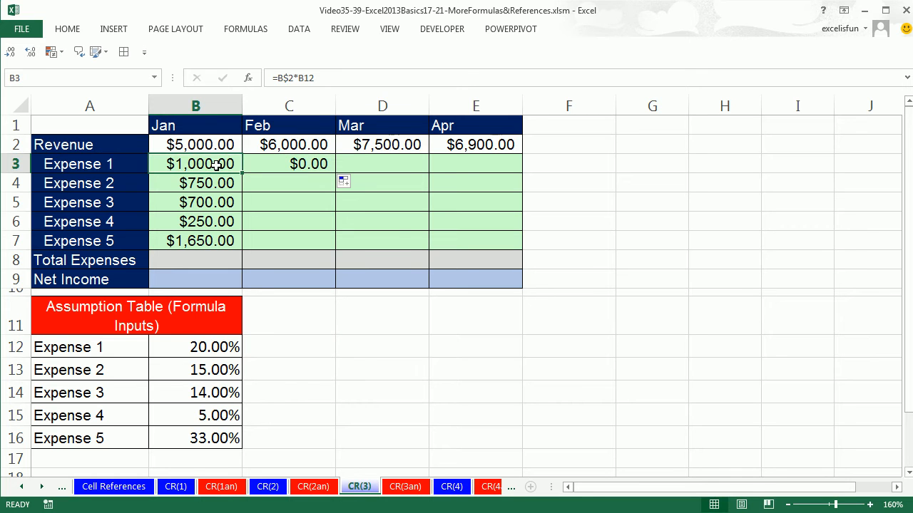
key("F2")
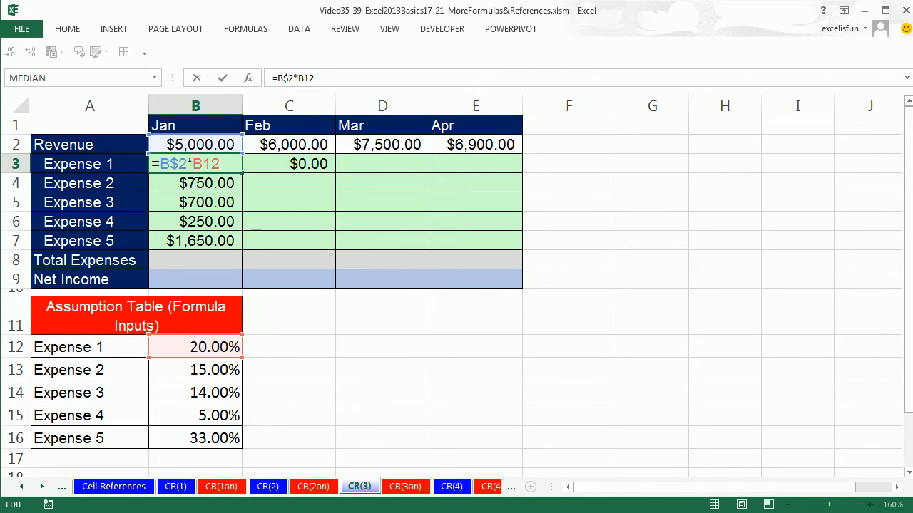
key("ctrl+Return")
left_click(303, 164)
key("F2")
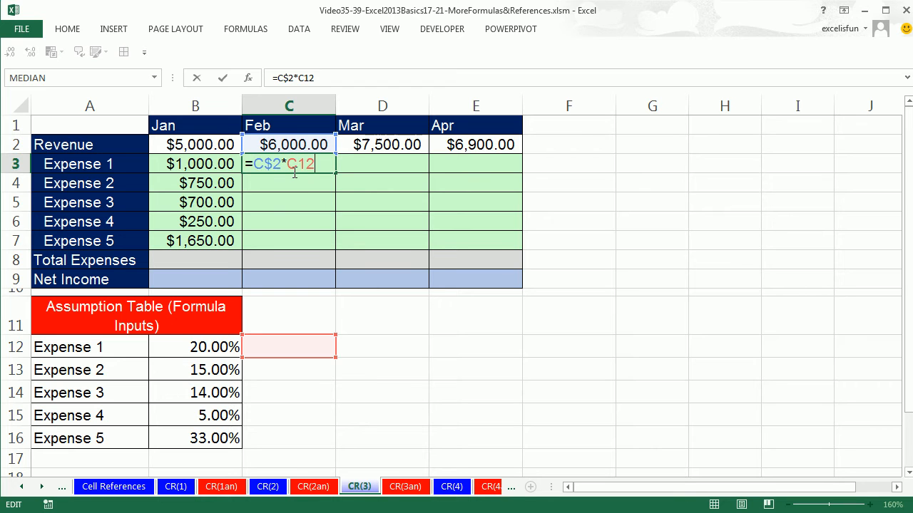
key("ctrl+Return")
Lock only the column of the rate reference in B3, making the formula =B$2*$B12
left_click(212, 165)
key("F2")
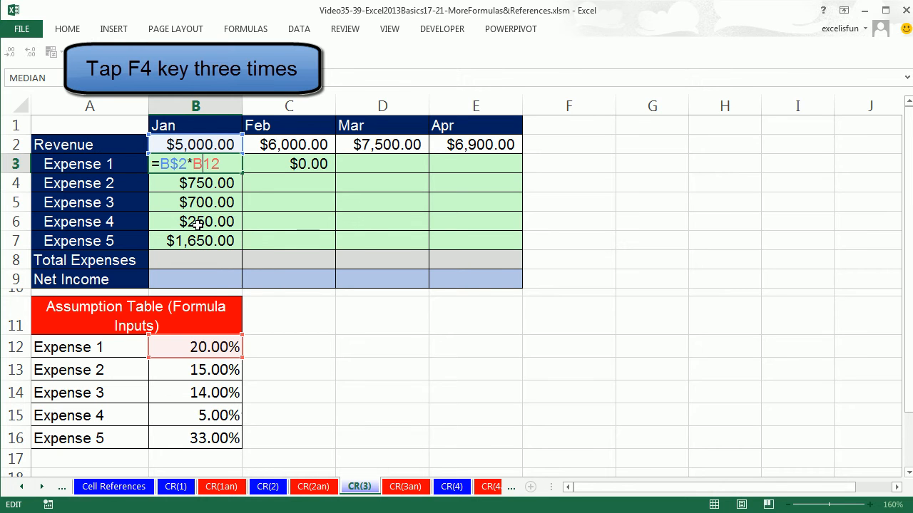
key("F4")
key("F4")
key("F4")
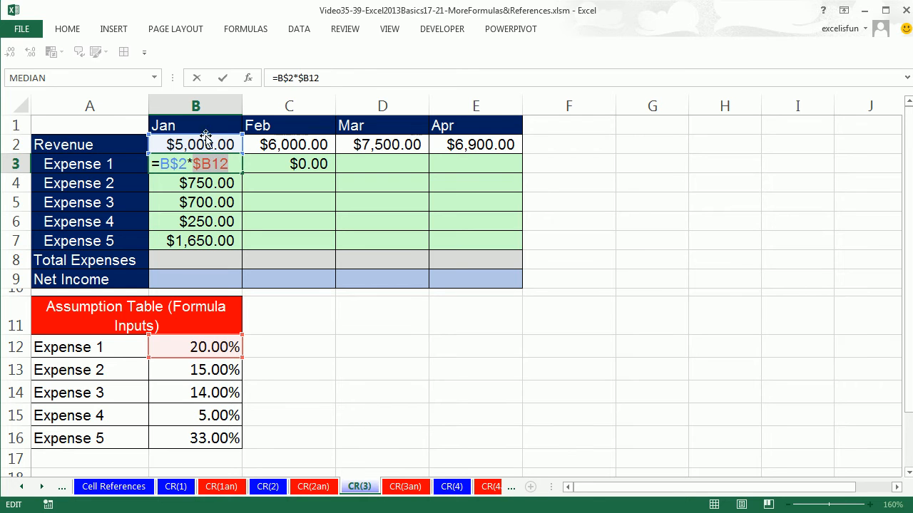
left_click(203, 164)
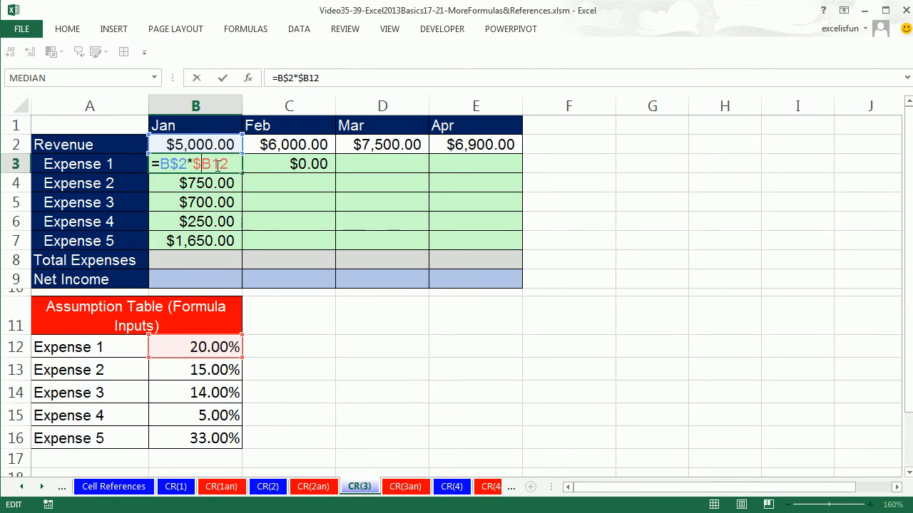
key("ctrl+Return")
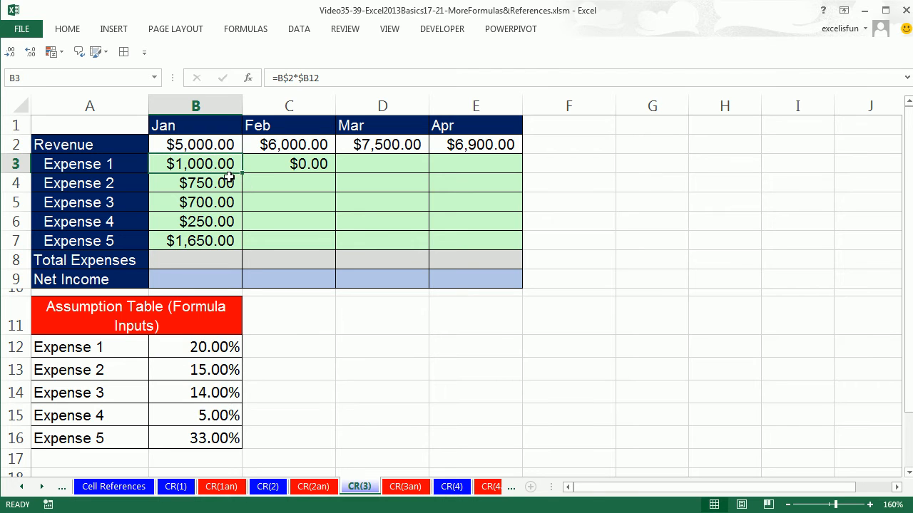
Copy the column-locked B3 formula down to B7 and check the references in B7
left_click_drag(243, 173, 238, 250)
left_click(206, 241)
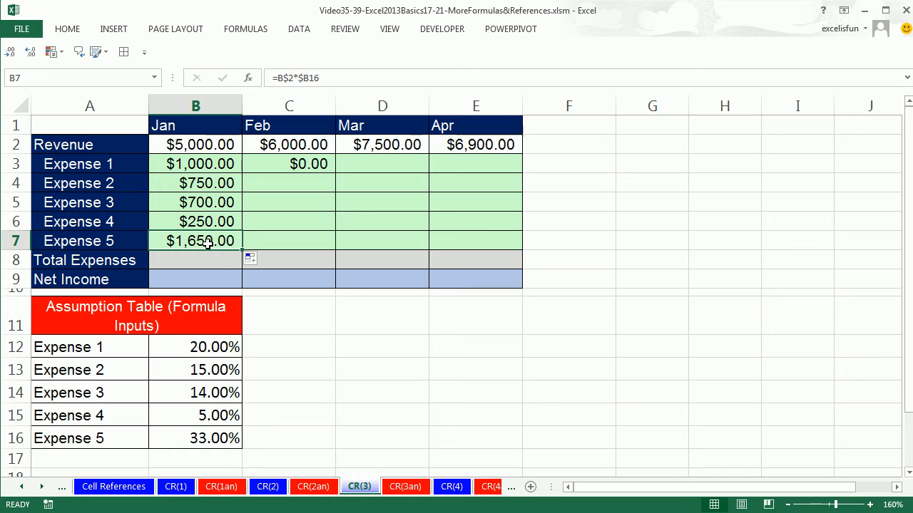
double_click(207, 241)
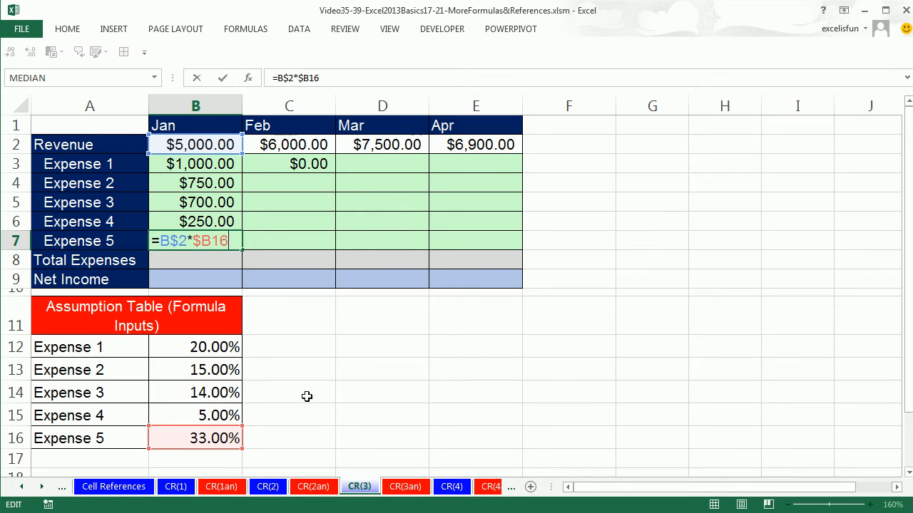
key("ctrl+Return")
Copy the =B$2*$B12 formula from B3 to C3 and check the references in C3
left_click(223, 164)
left_click_drag(243, 174, 316, 176)
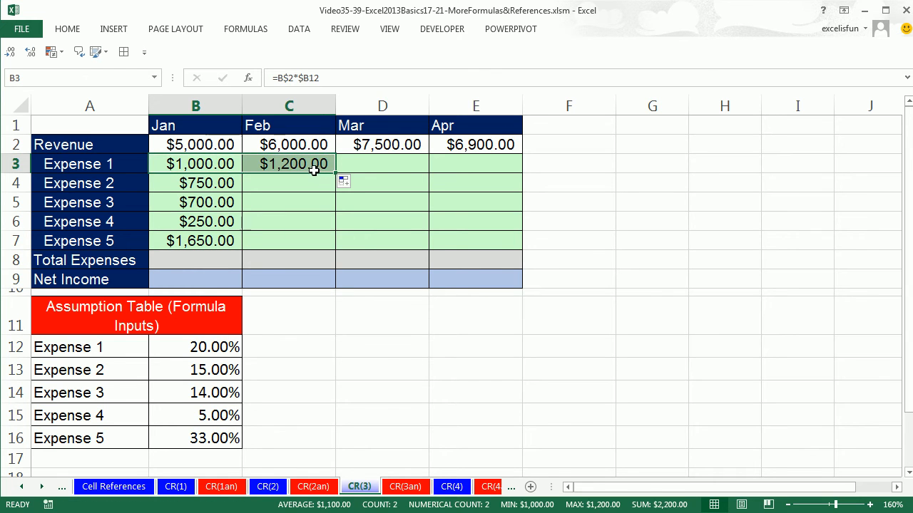
left_click(312, 166)
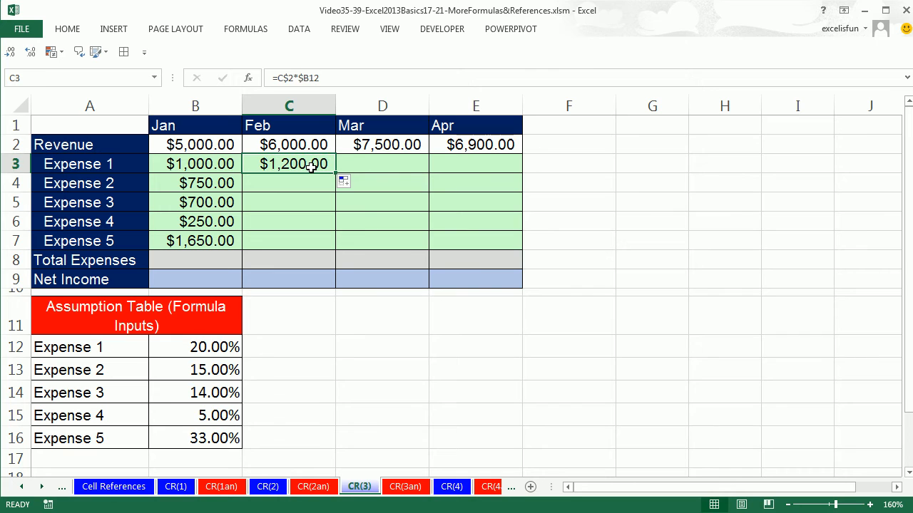
double_click(311, 165)
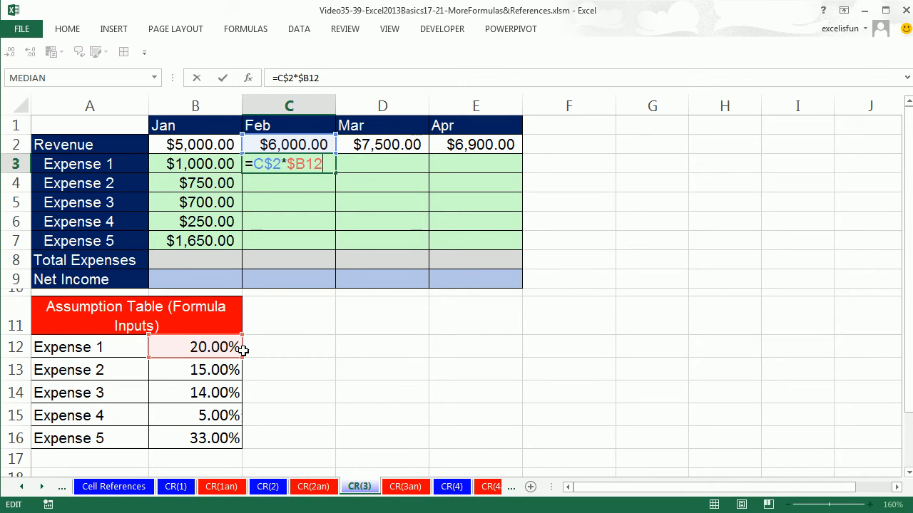
key("ctrl+Return")
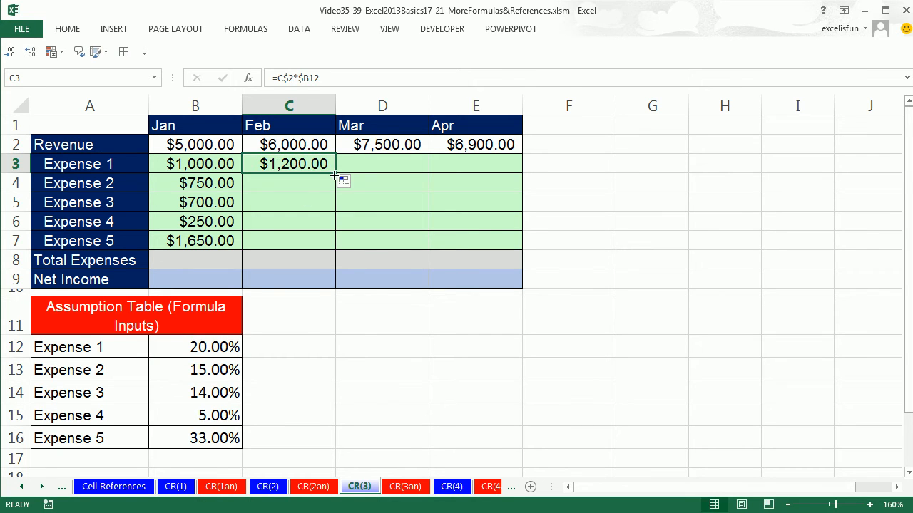
Copy the C3 formula across to E3 and check the references in the April Expense 1 formula
left_click_drag(338, 179, 503, 167)
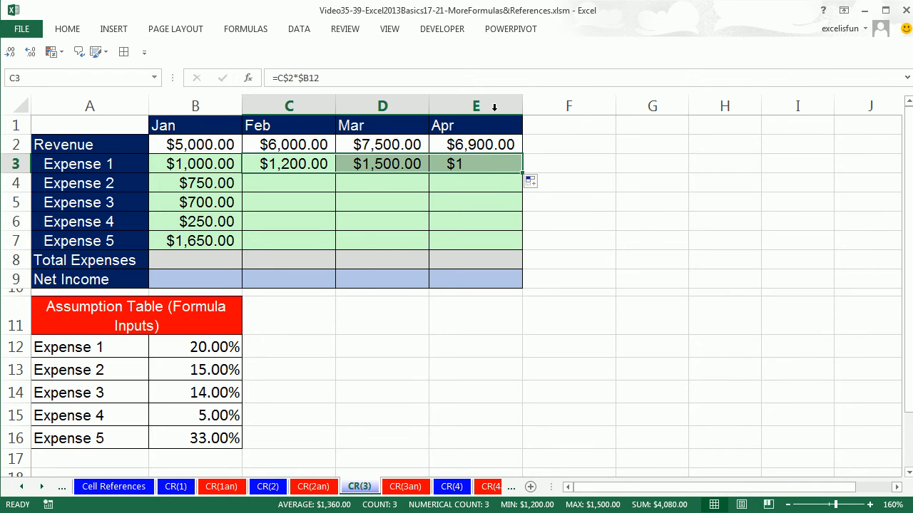
left_click(493, 165)
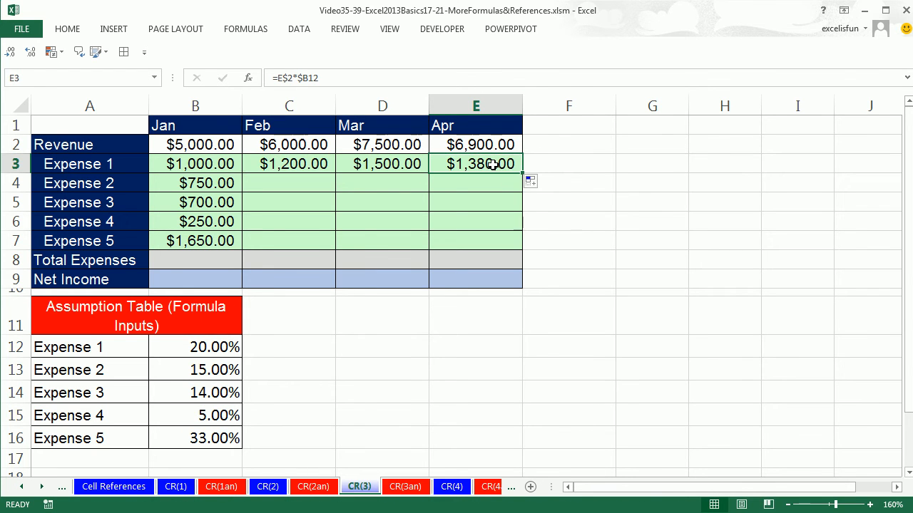
key("F2")
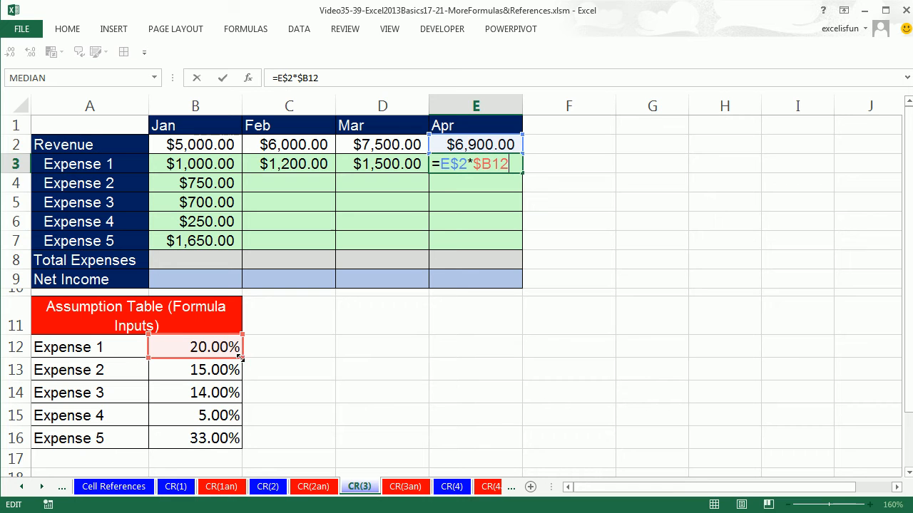
key("ctrl+Return")
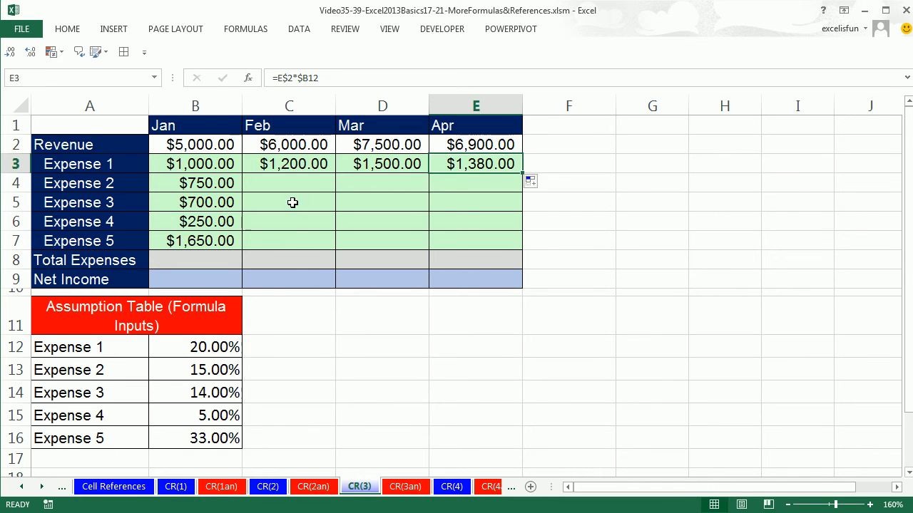
Clear the copied formulas from C3:E3 and B4:B7, keeping only the original formula in B3
left_click(278, 164)
left_click_drag(278, 164, 453, 166)
key("Delete")
left_click_drag(214, 180, 213, 237)
key("Delete")
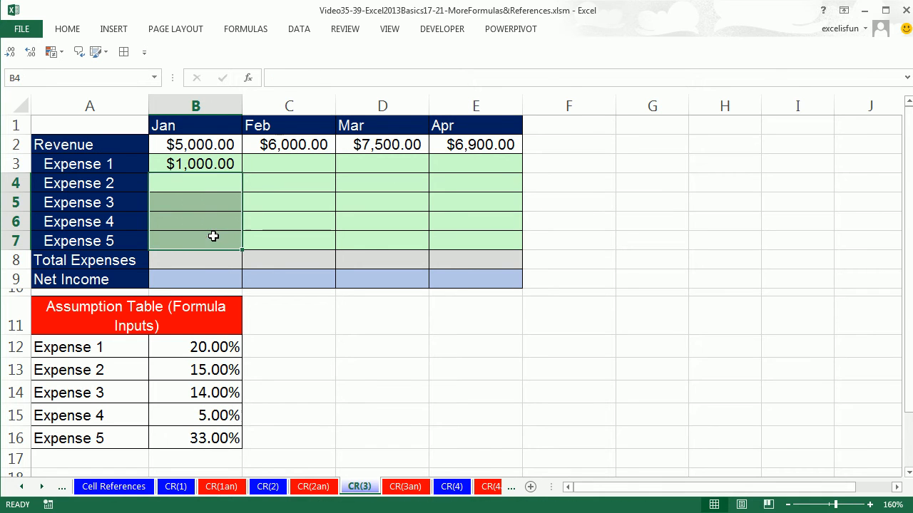
Fill the B3 formula down to B7, and fill B3:B7 across through column E for all four months
left_click(201, 164)
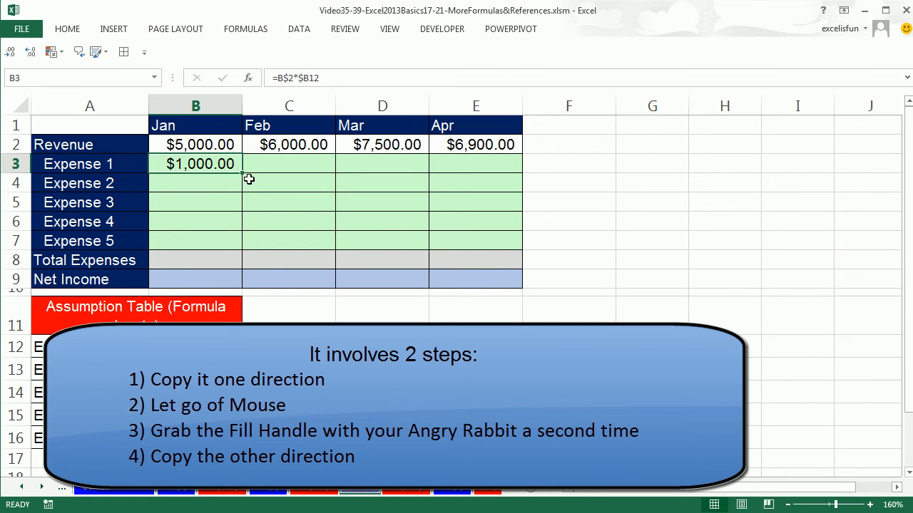
left_click_drag(242, 171, 473, 174)
left_click_drag(456, 243, 230, 244)
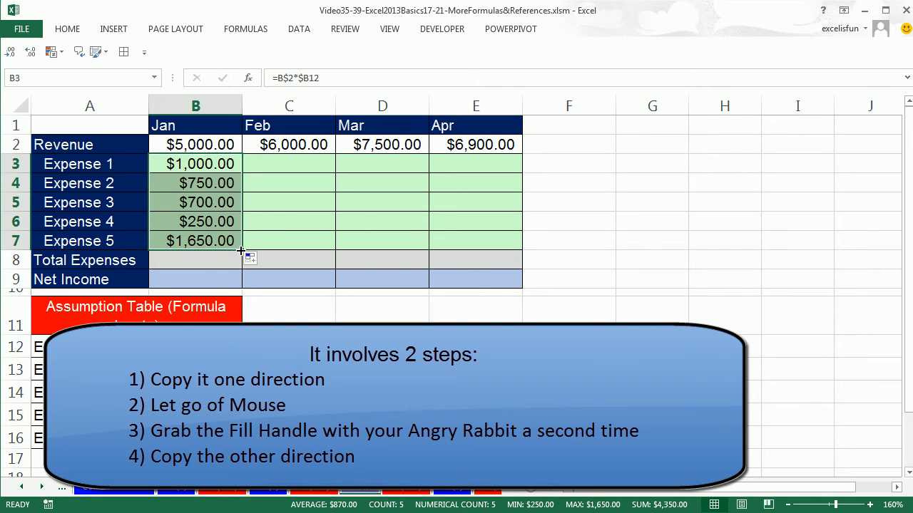
left_click_drag(241, 249, 497, 248)
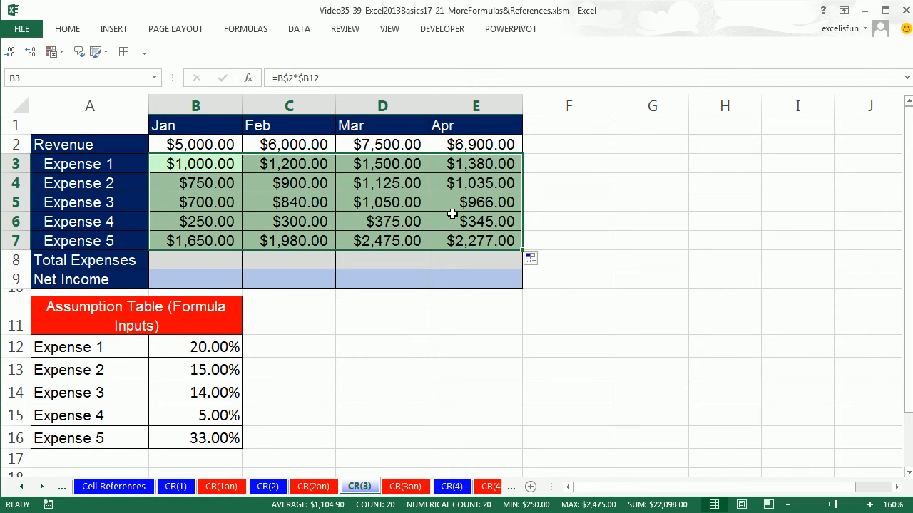
Check the revenue and rate references in the April Expense 5 formula in E7
left_click(467, 240)
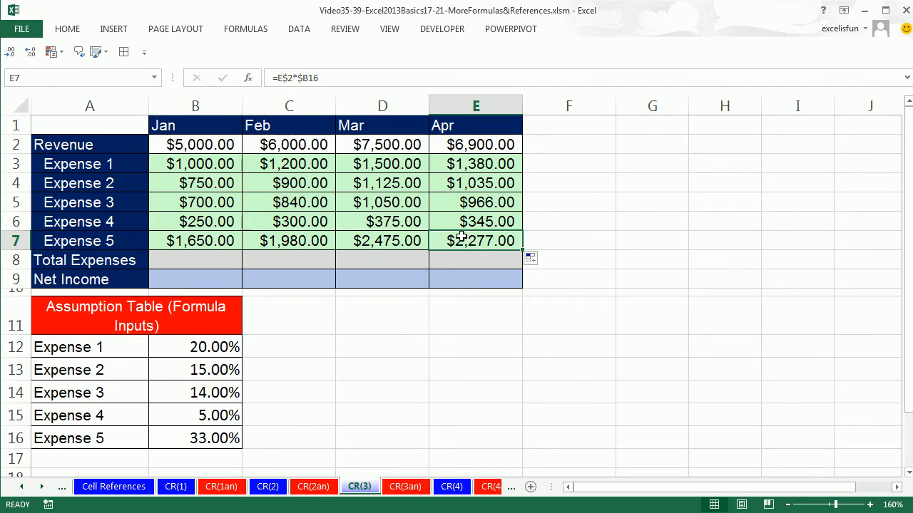
double_click(463, 238)
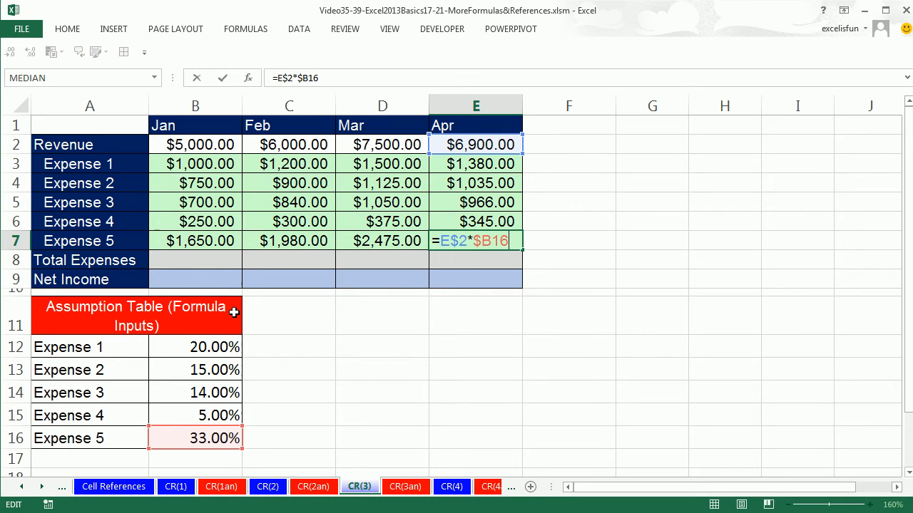
key("ctrl+Return")
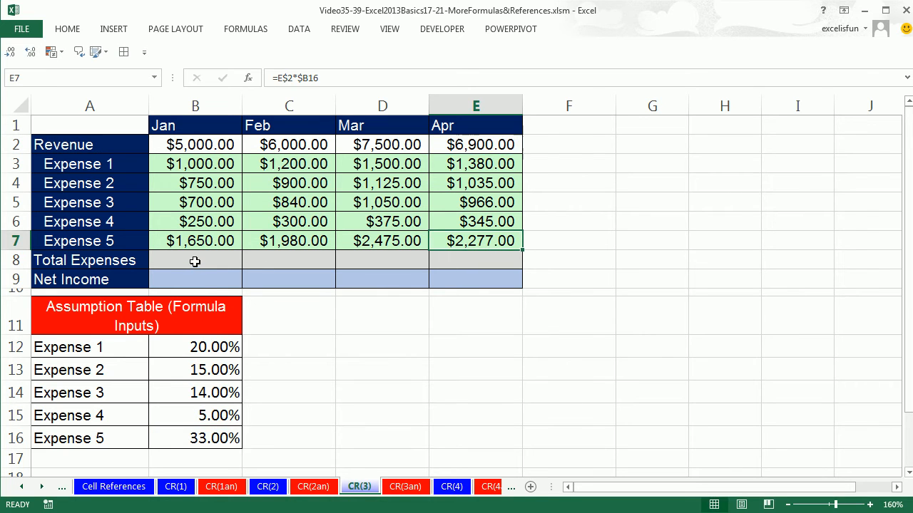
Total the January expenses in B8 with =SUM(B3:B7), leaving the revenue cell out of the range
left_click(195, 264)
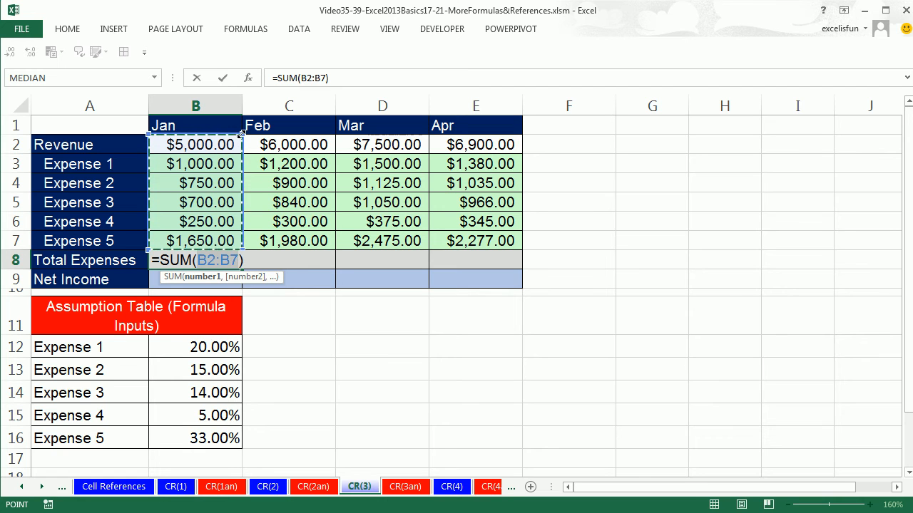
left_click_drag(242, 134, 242, 134)
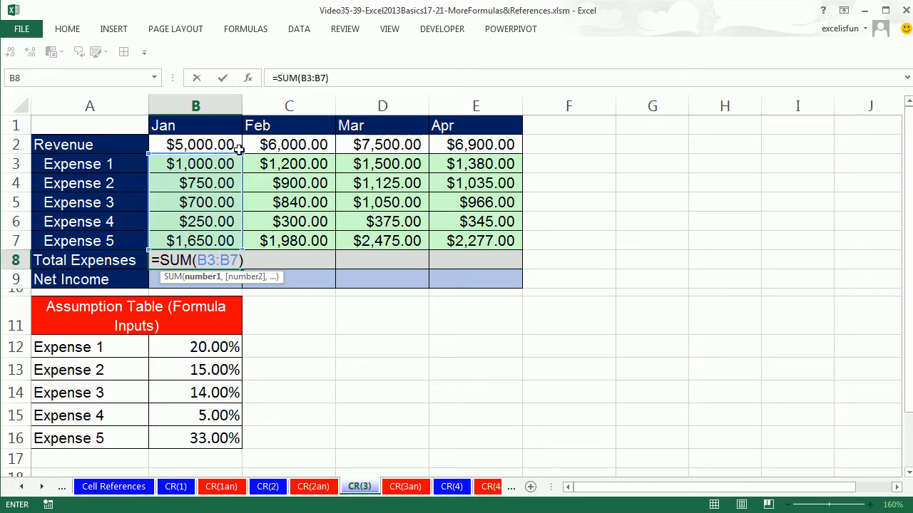
key("ctrl+Return")
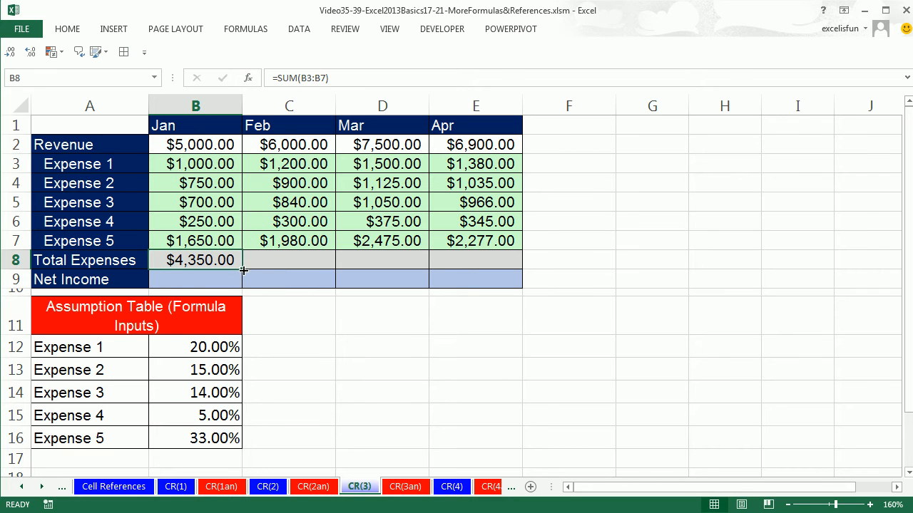
Fill the total expenses formula from B8 across through E8, and check the range summed in the April formula
left_click_drag(243, 270, 505, 280)
double_click(499, 260)
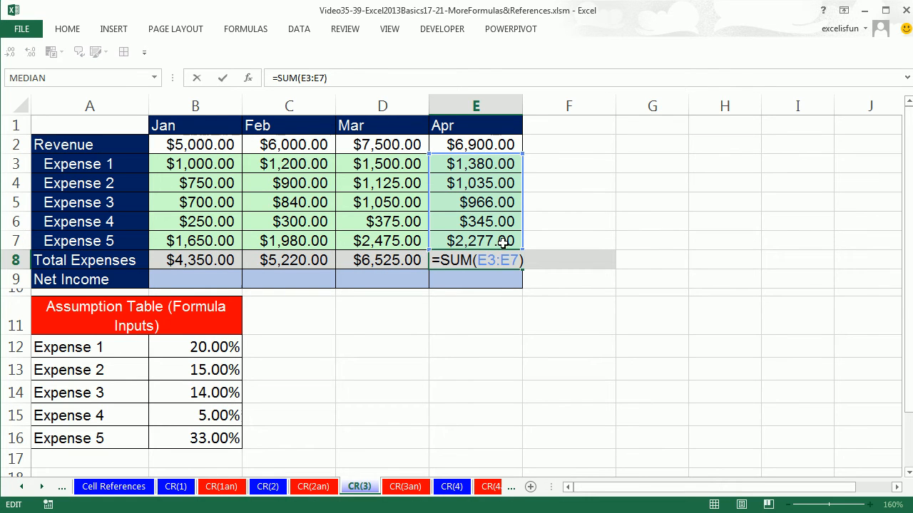
key("Escape")
Calculate January net income in B9 with =B2-B8, subtracting total expenses from revenue
left_click(187, 281)
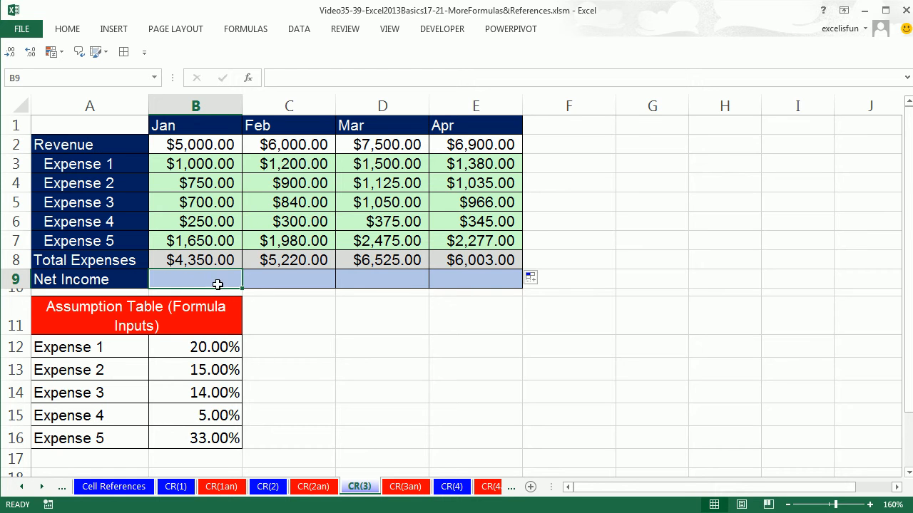
type("=")
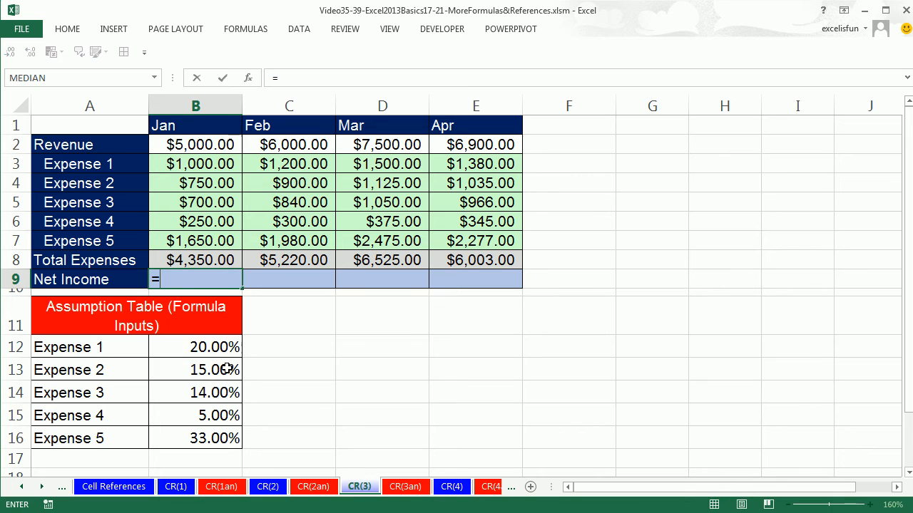
left_click(187, 148)
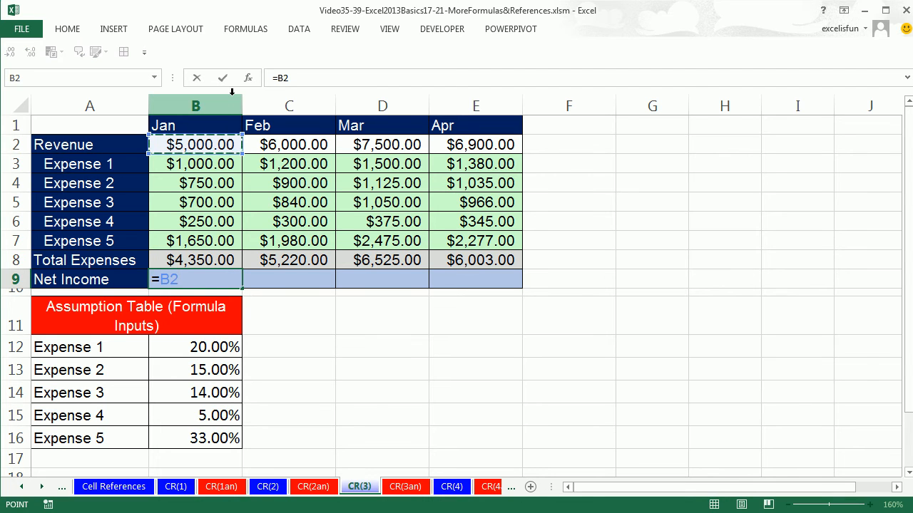
type("-")
left_click(224, 261)
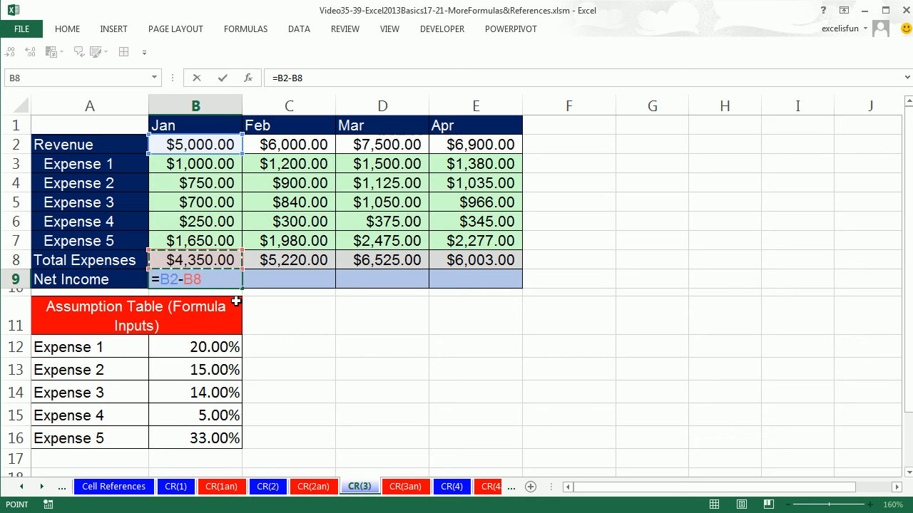
key("ctrl+Return")
Fill the net income formula from B9 across through E9, and check the references in the April formula
left_click_drag(244, 288, 499, 289)
left_click(491, 280)
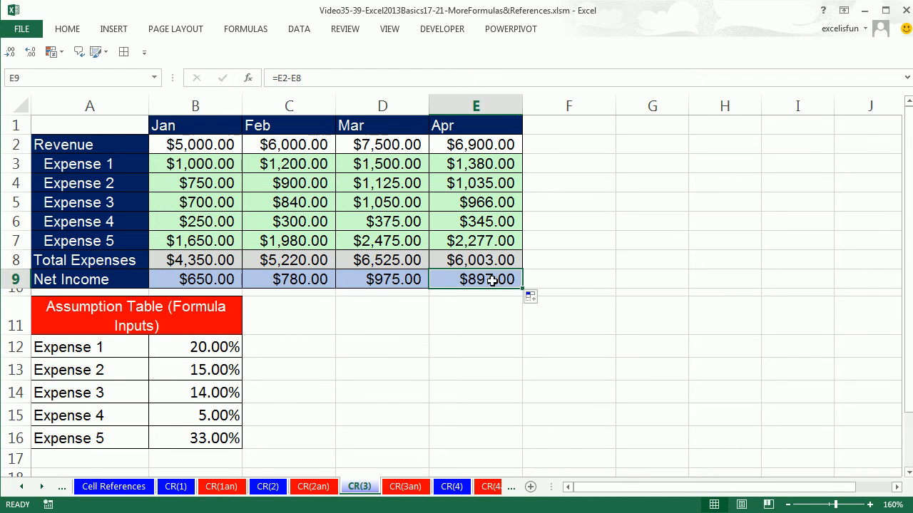
key("F2")
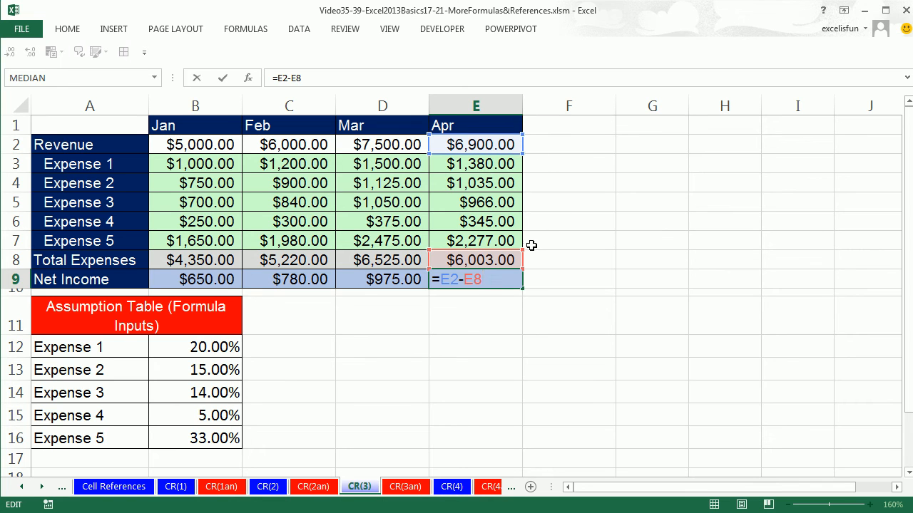
key("Escape")
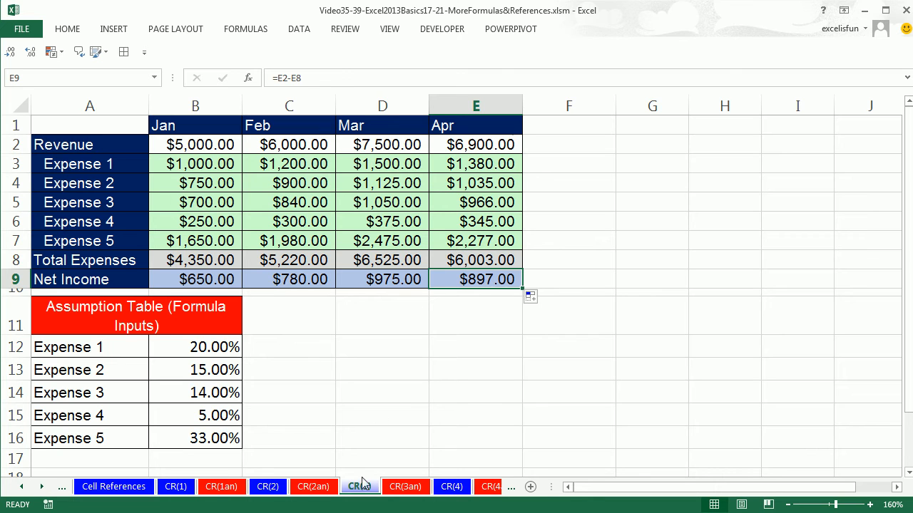
Open the CR(2) sheet and examine the multiplication table's row headers, column headers and empty product cells
left_click(268, 487)
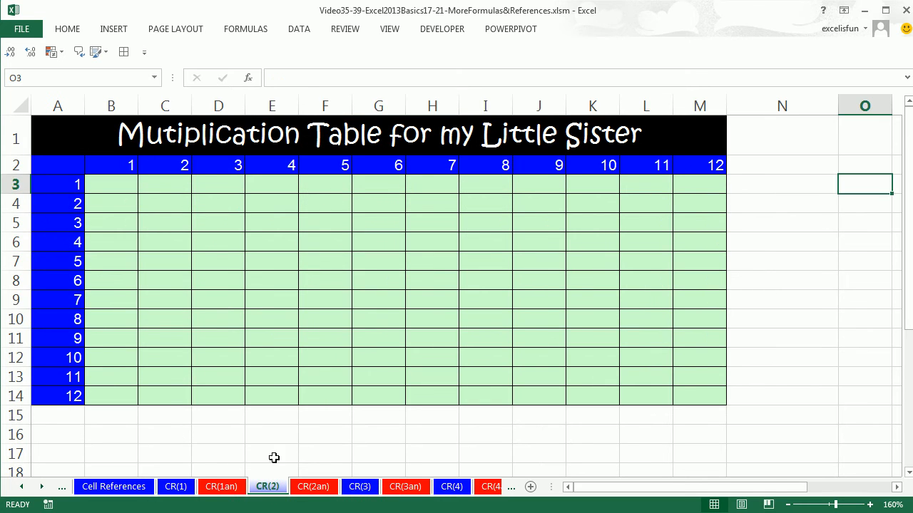
left_click(495, 286)
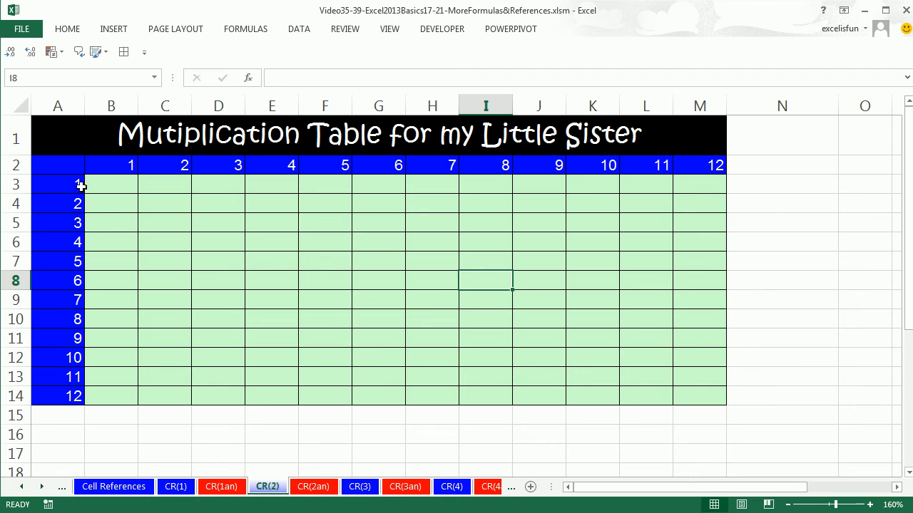
left_click_drag(73, 184, 67, 397)
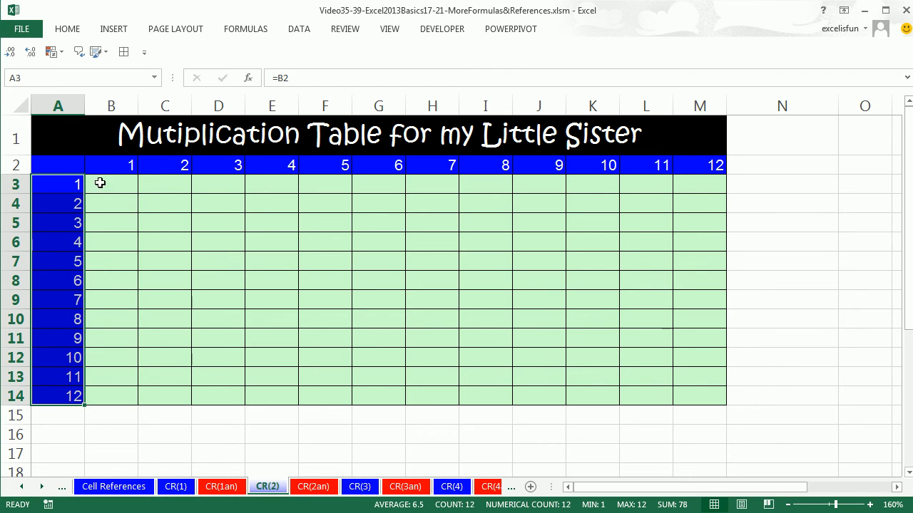
left_click(122, 162)
left_click_drag(122, 161, 283, 164)
left_click_drag(77, 189, 74, 394)
mouse_move(114, 171)
left_mouse_down()
mouse_move(673, 173)
mouse_move(695, 187)
left_mouse_up()
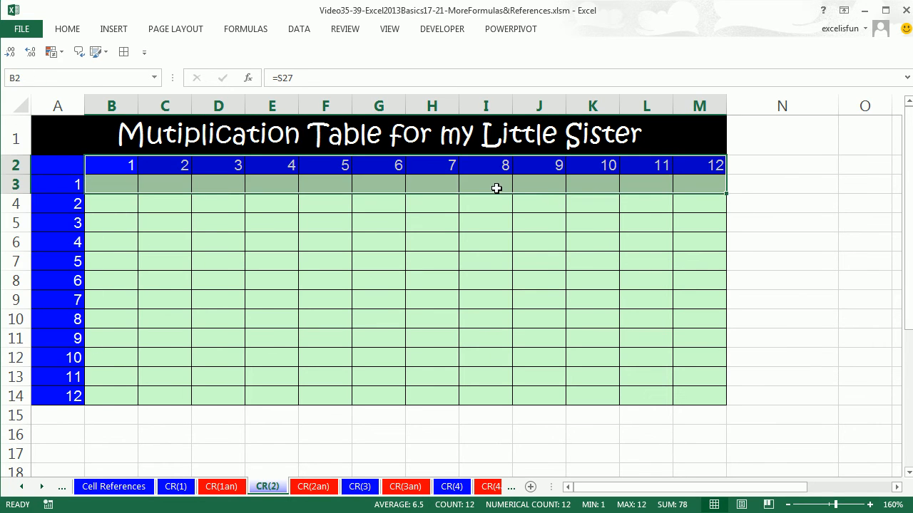
left_click(489, 300)
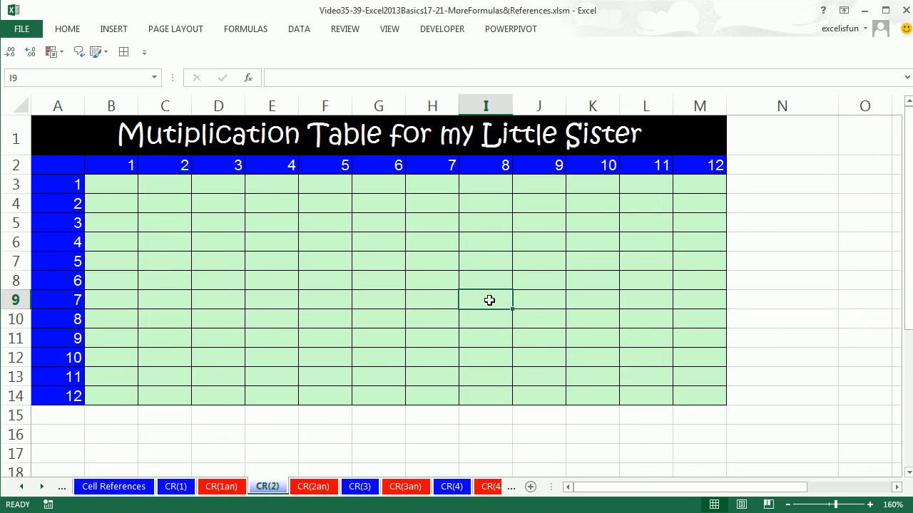
left_click(602, 338)
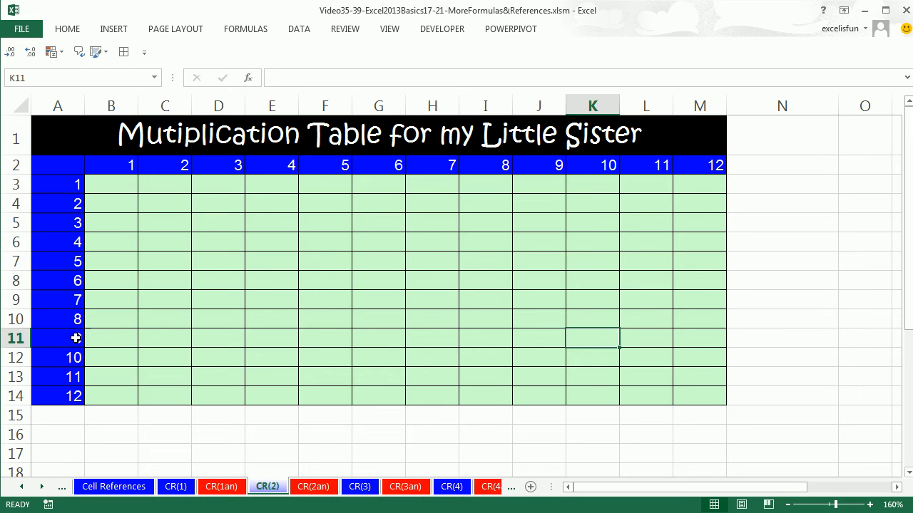
left_click(222, 280)
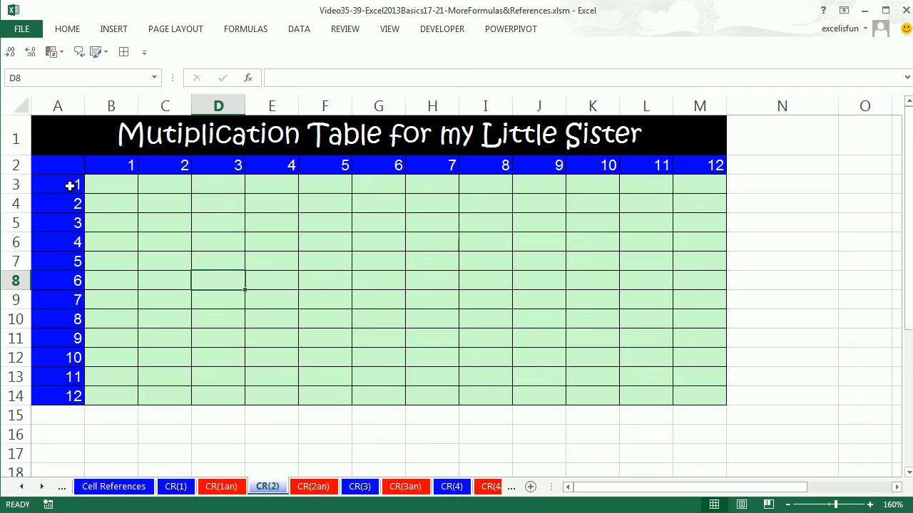
Start the multiplication formula in B3 as =B2*A3, using the column header above and the row header beside it
left_click(120, 186)
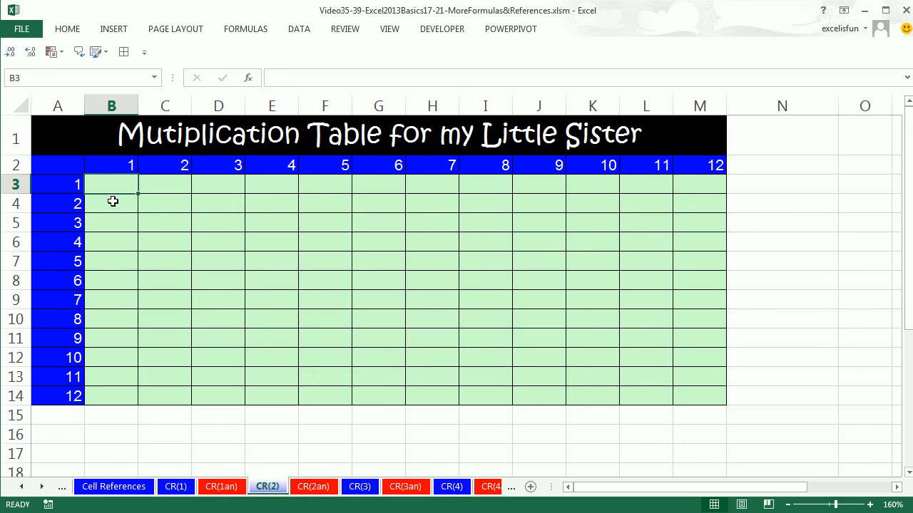
type("=")
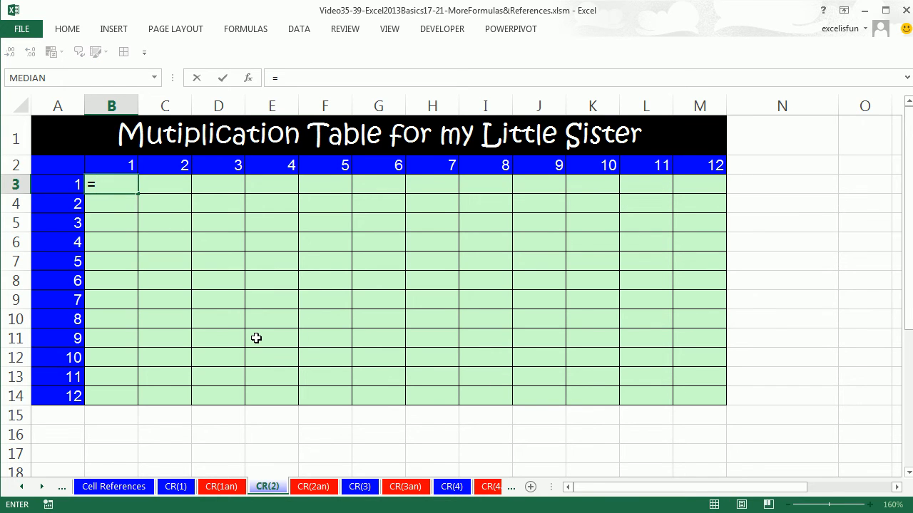
key("Up")
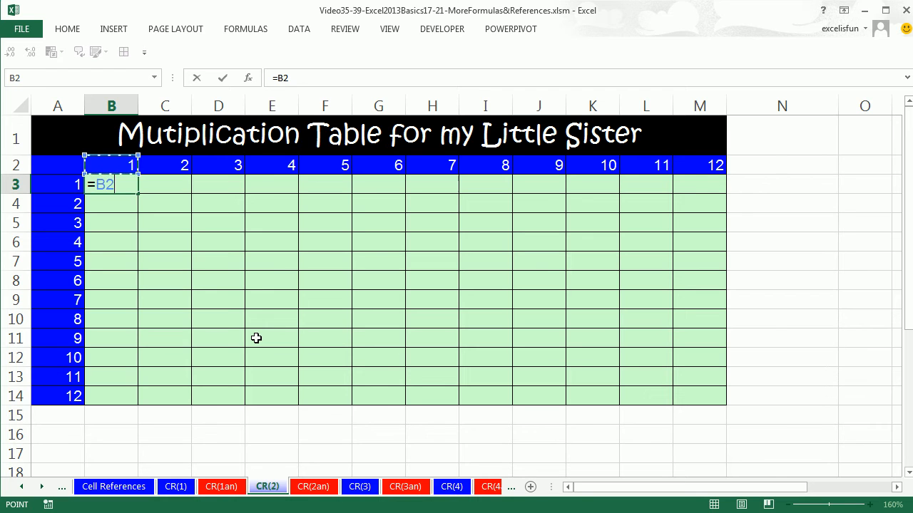
type("*")
key("Left")
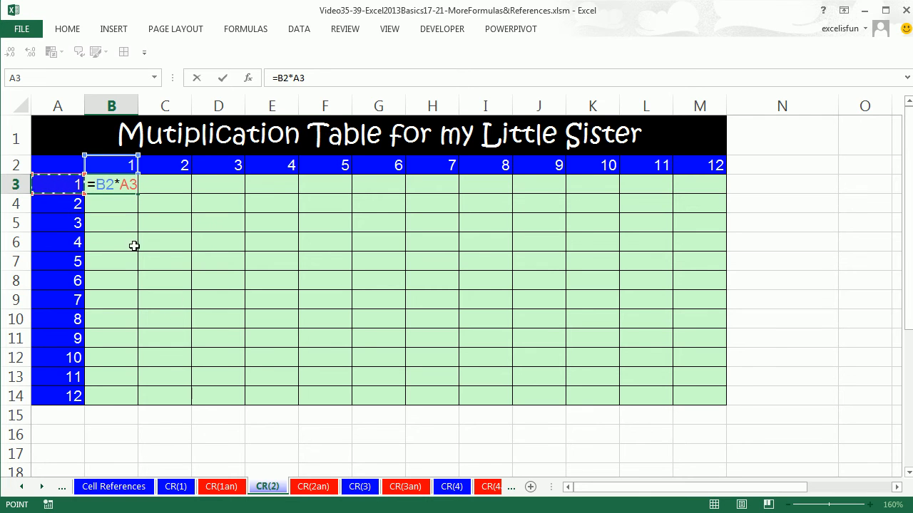
Lock the row of the column-header reference and the column of the row-header reference, entering =B$2*$A3 in B3
left_click(106, 184)
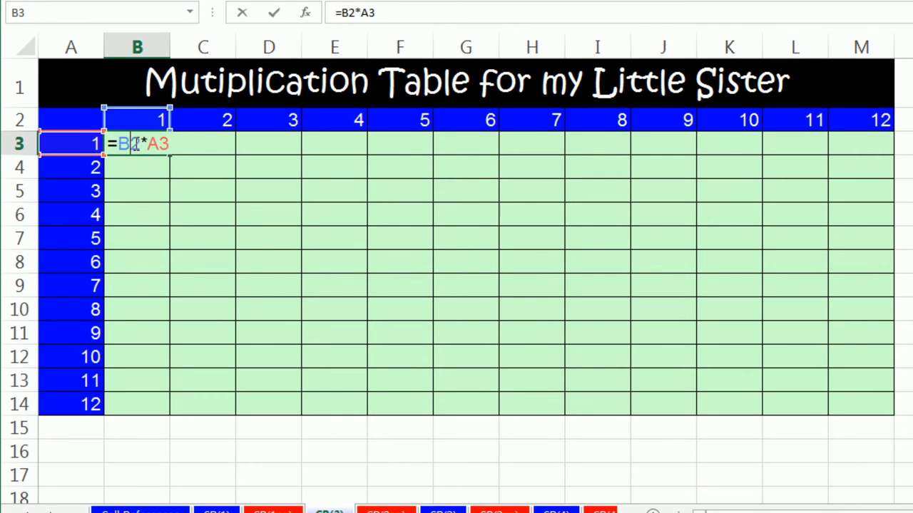
key("F4")
key("F4")
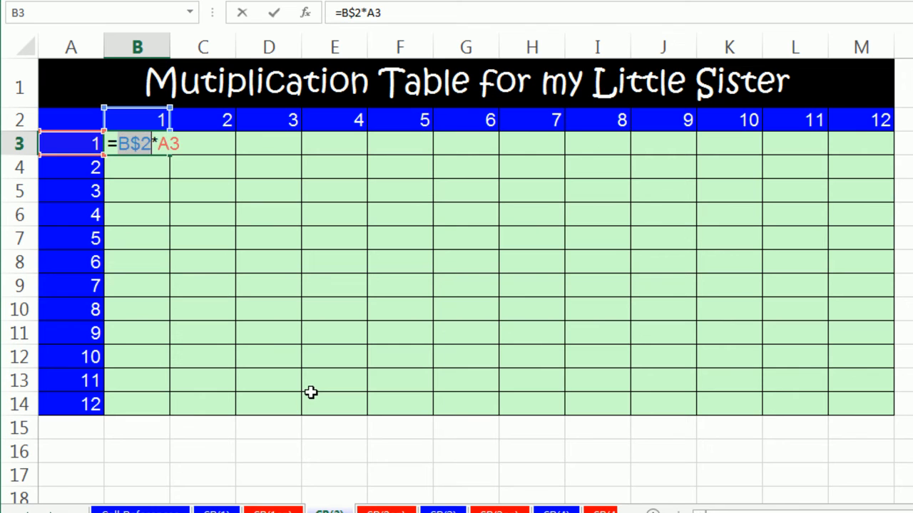
left_click(141, 143)
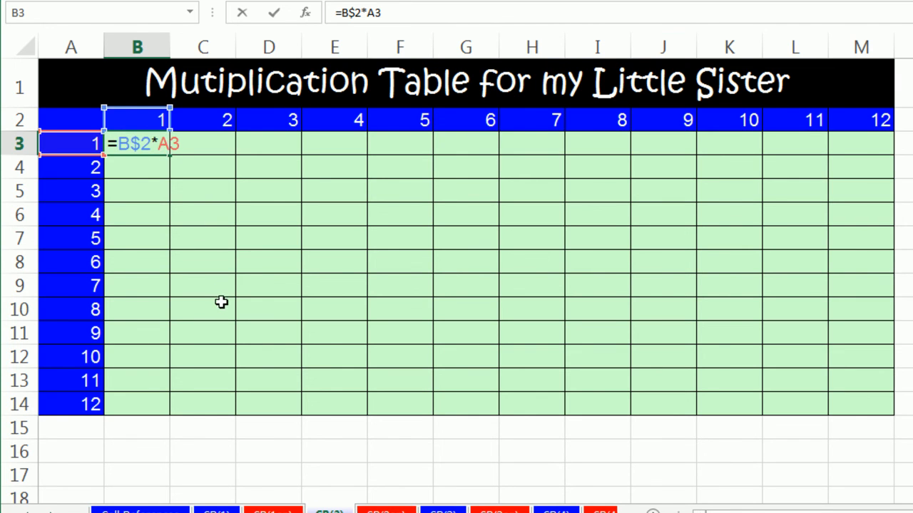
key("F4")
key("F4")
key("F4")
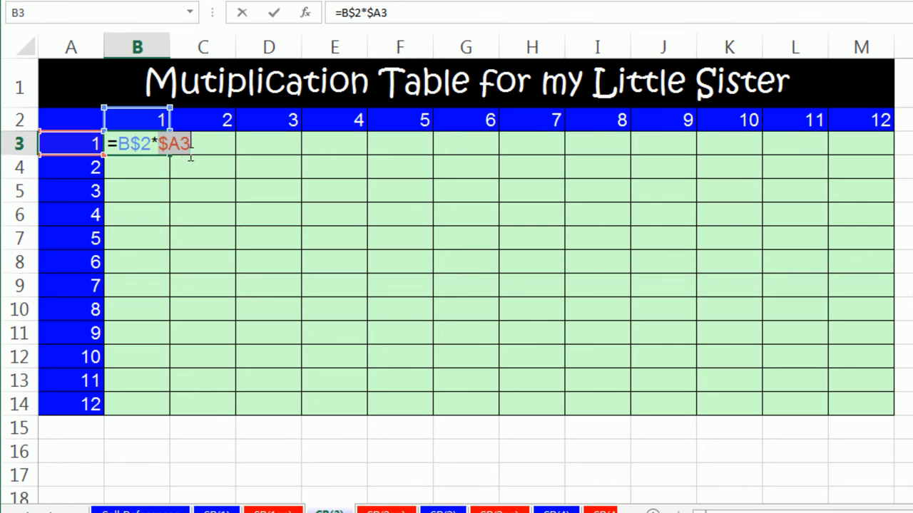
key("ctrl+Return")
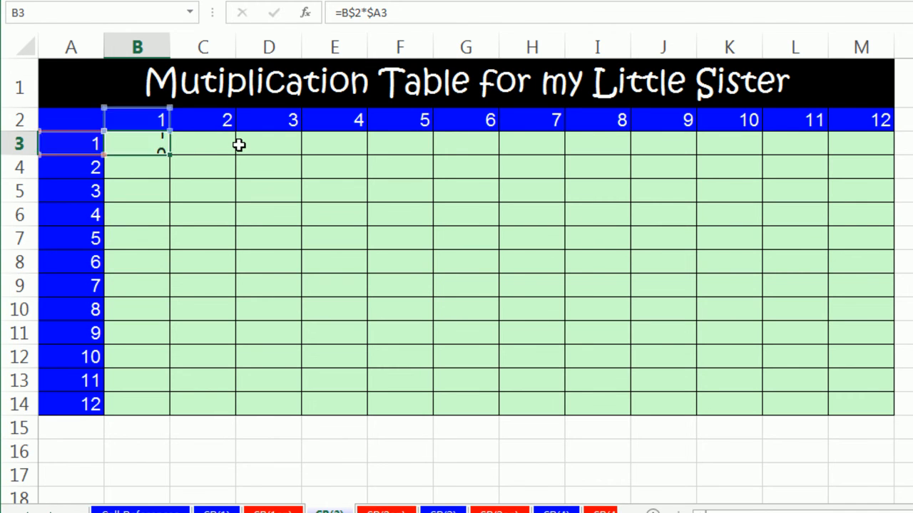
Fill the B3 formula down to B14 and across through column M, and check the header references in M14
double_click(172, 157)
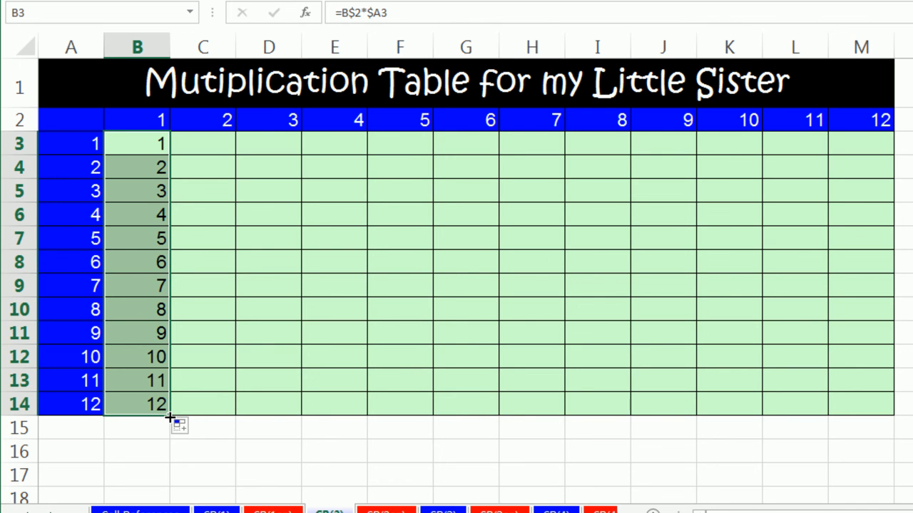
left_click_drag(171, 418, 872, 419)
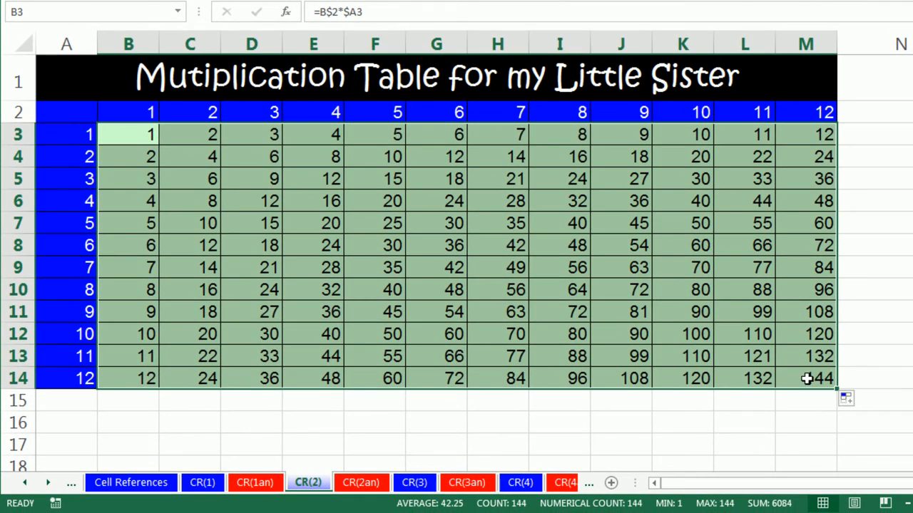
left_click(814, 386)
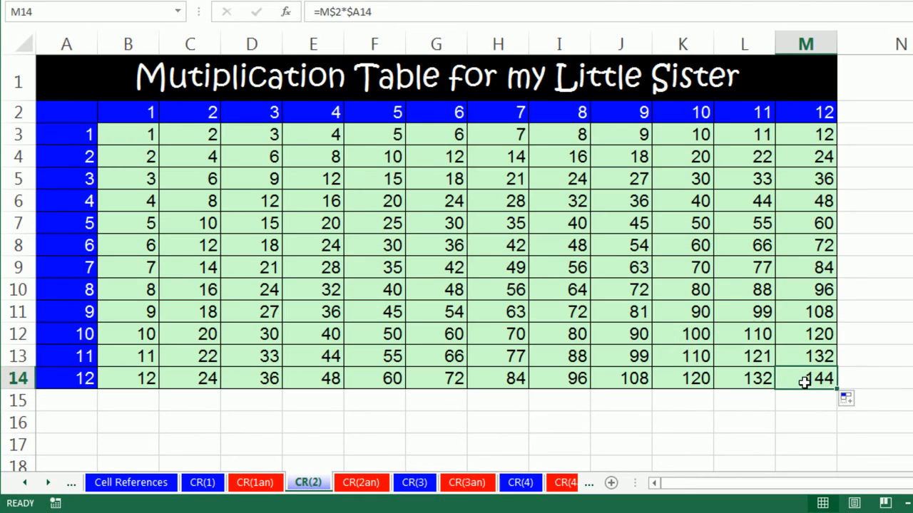
key("F2")
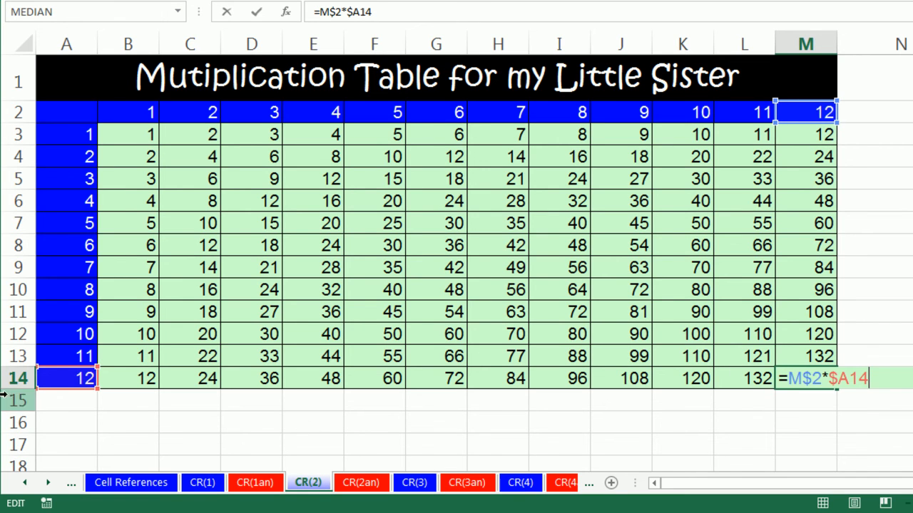
key("ctrl+Return")
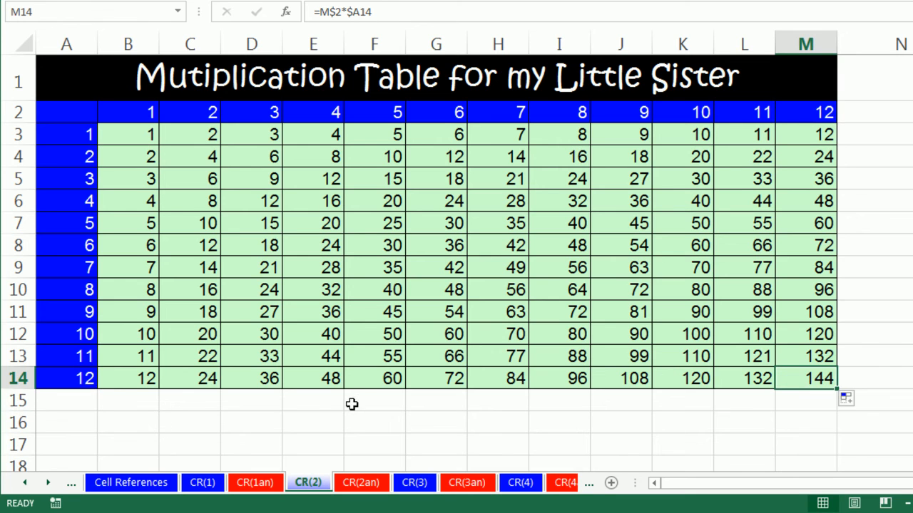
Undo both fills, and refill the B3 formula across to M3 first and down through row 14
key("ctrl+z")
key("ctrl+z")
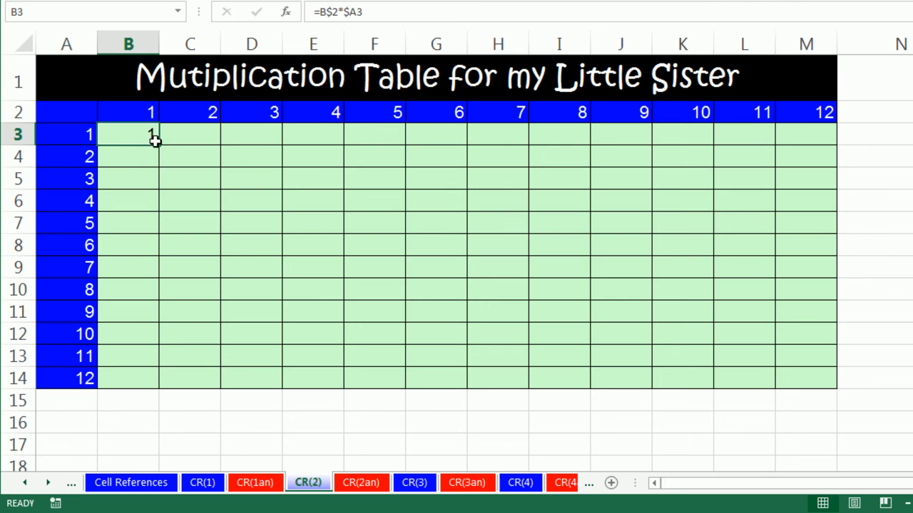
left_click_drag(158, 145, 836, 149)
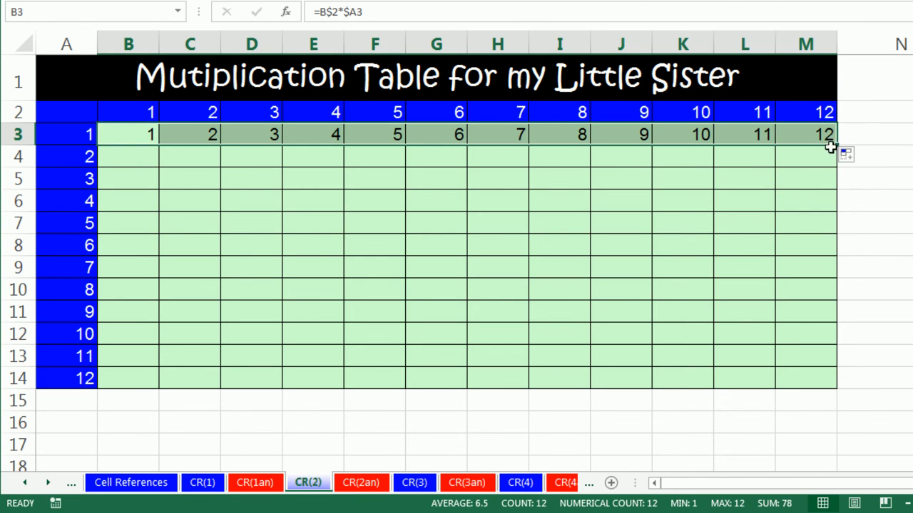
double_click(836, 144)
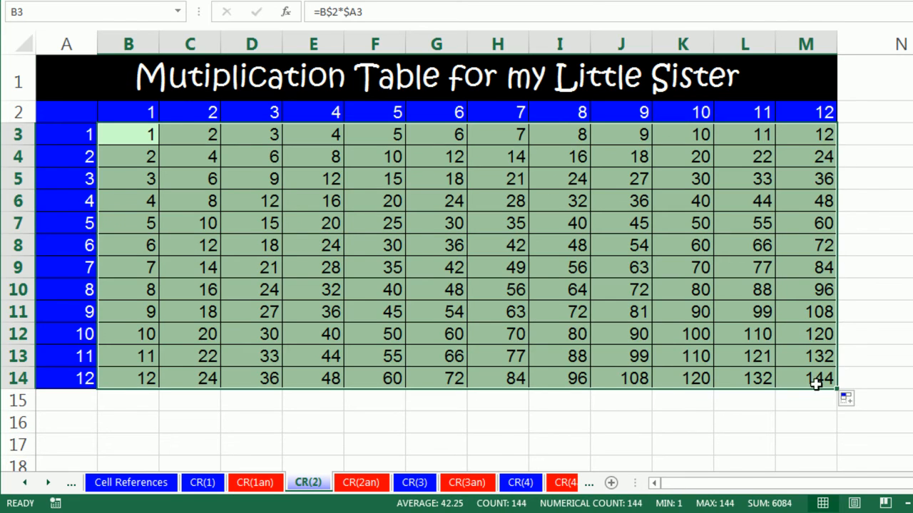
Check the header references in the M14 formula, and clear all the formulas from B3:M14
left_click(813, 382)
double_click(813, 382)
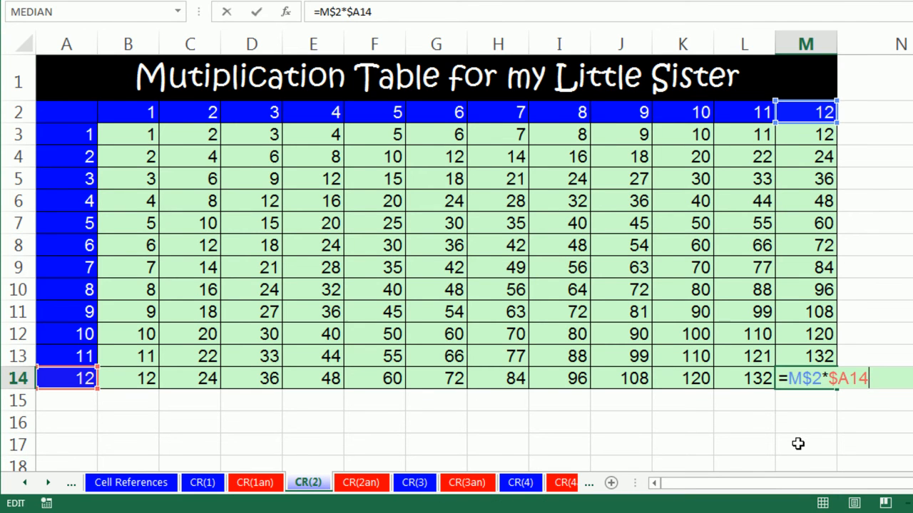
key("Escape")
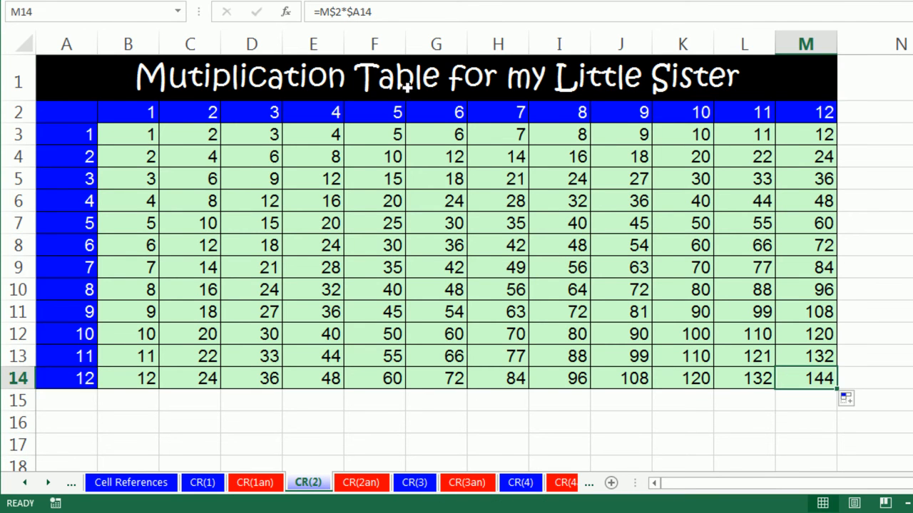
left_click_drag(135, 144, 786, 375)
key("Delete")
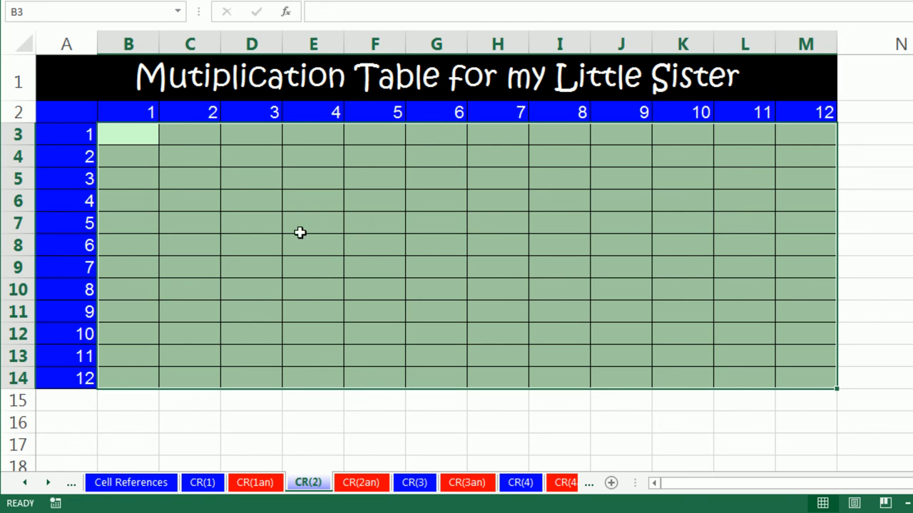
Select B3:M14, enter 1 into all the cells at once, and clear them
left_click_drag(113, 132, 807, 378)
type("1")
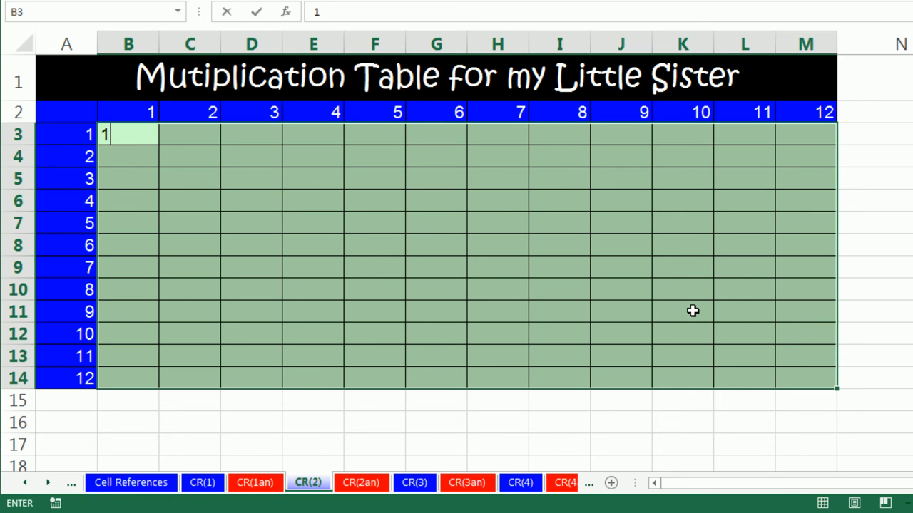
key("ctrl+Return")
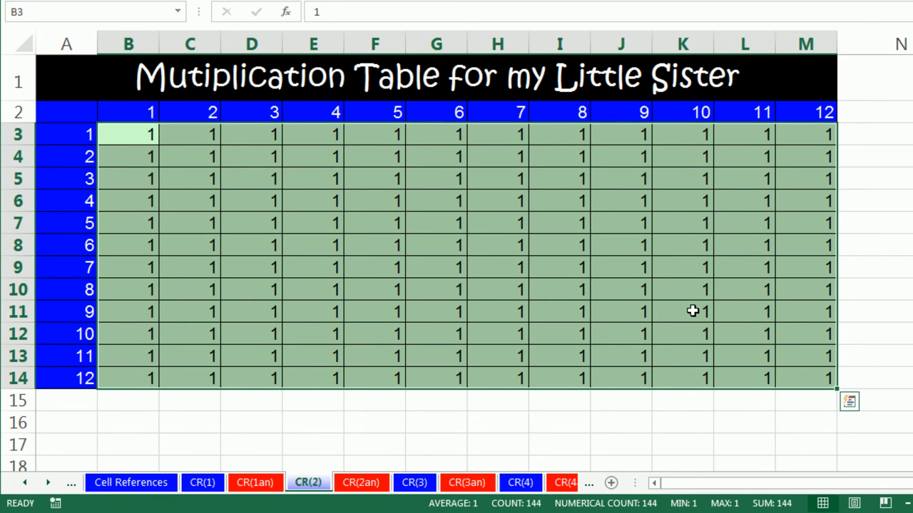
key("Delete")
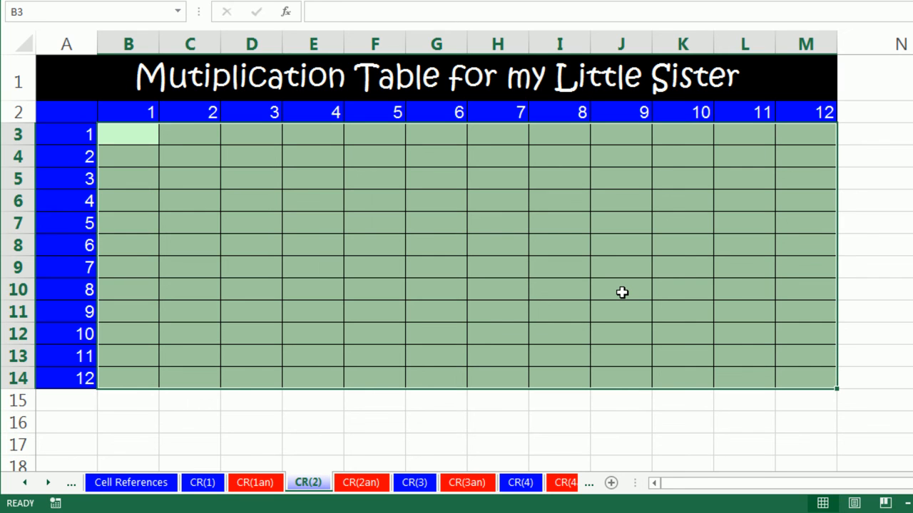
Enter the word Love into every cell of B3:M14 at once, and clear the range
type("Love")
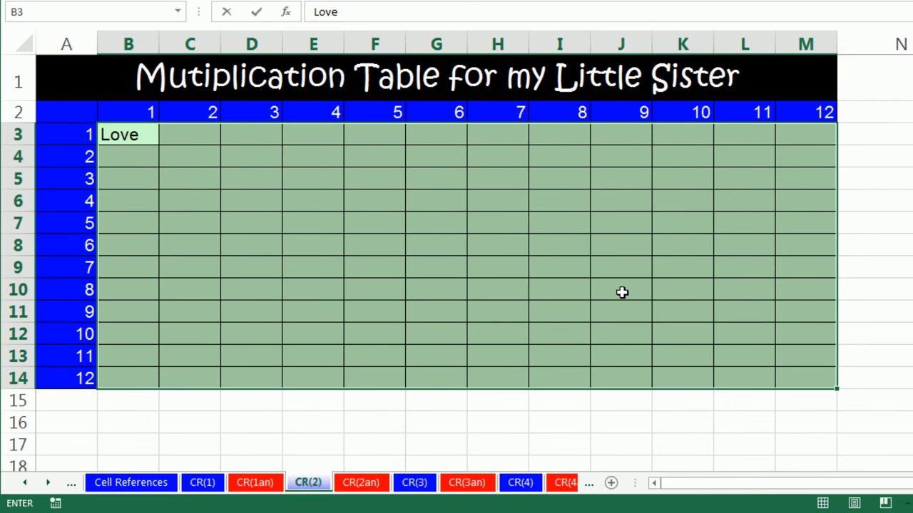
key("ctrl+Return")
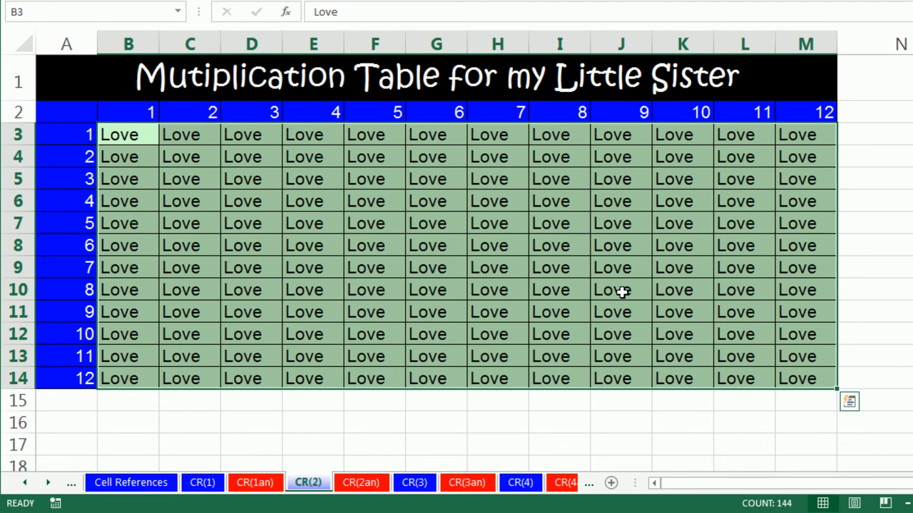
key("Delete")
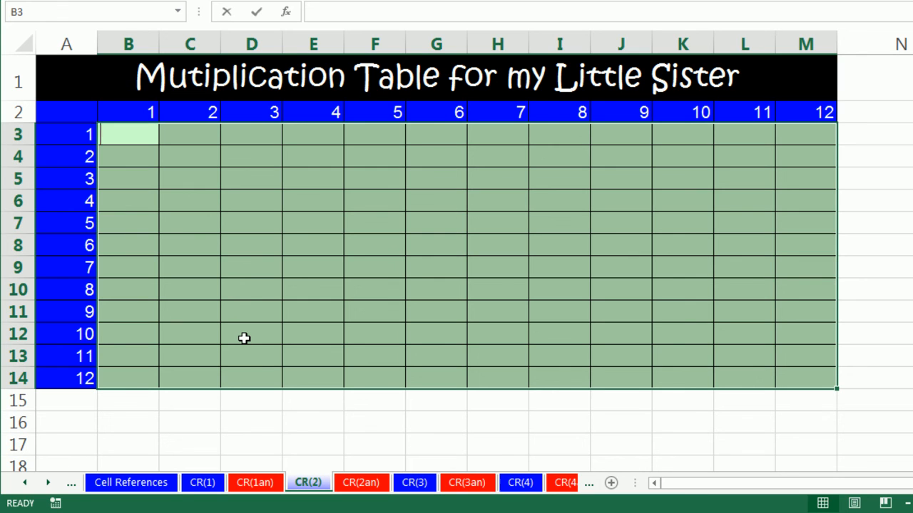
Start the formula =B2*A3 in B3 with the whole range B3:M14 selected, multiplying the column header by the row header
type("=")
key("Up")
type("*")
key("Left")
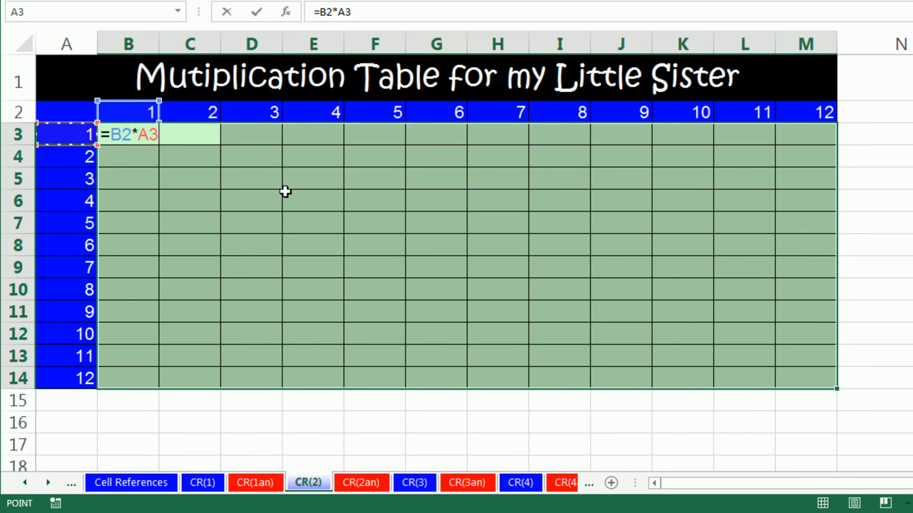
Lock the row of B2 and the column of A3, and enter =B$2*$A3 into all of B3:M14 at once
left_click(124, 133)
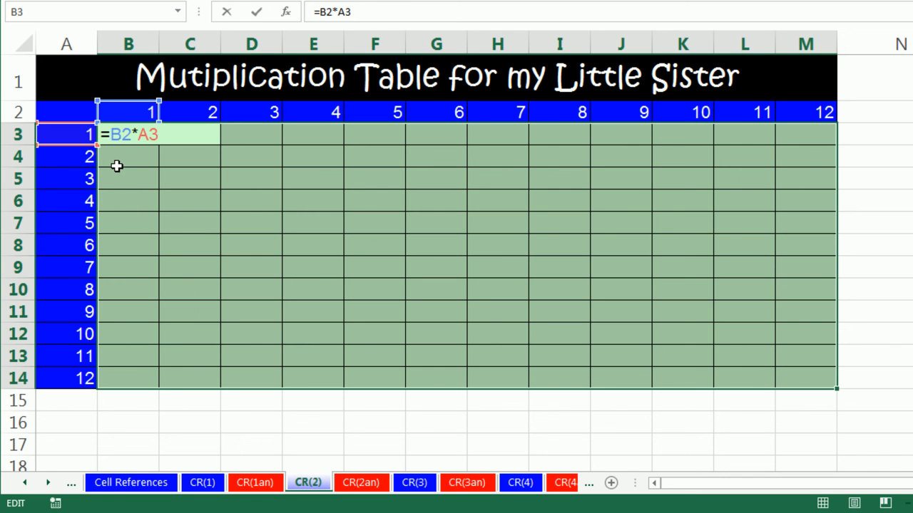
key("F4")
key("F4")
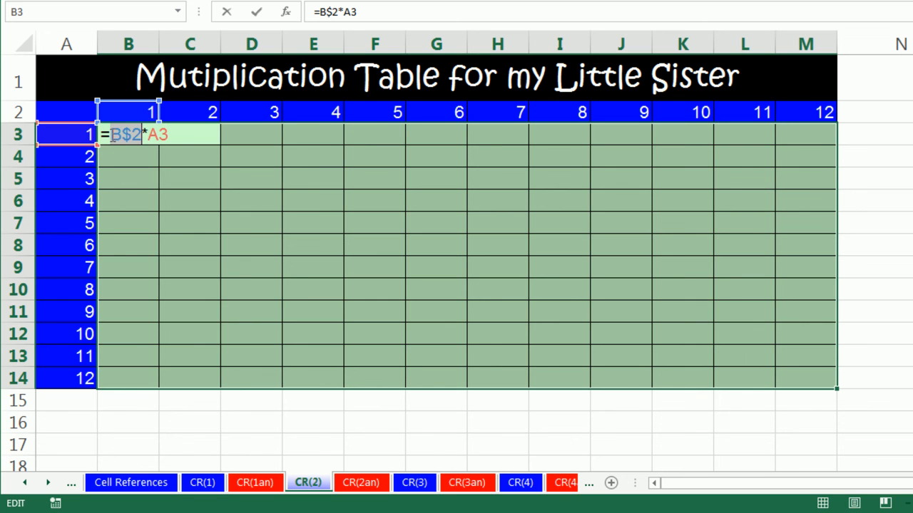
left_click(160, 136)
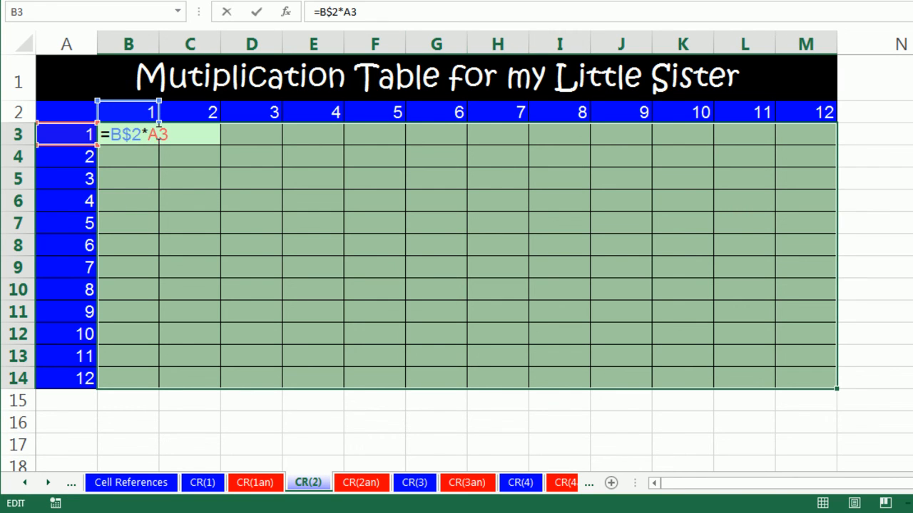
key("F4")
key("F4")
key("F4")
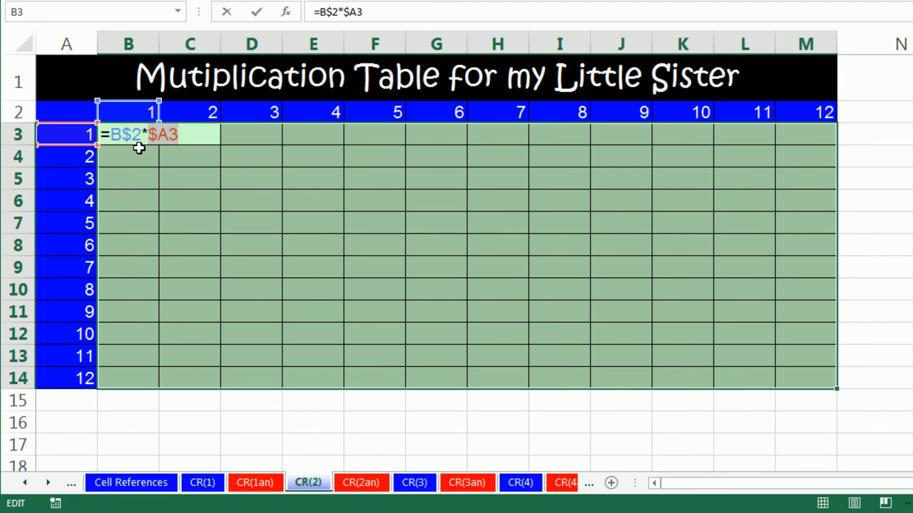
key("ctrl+Return")
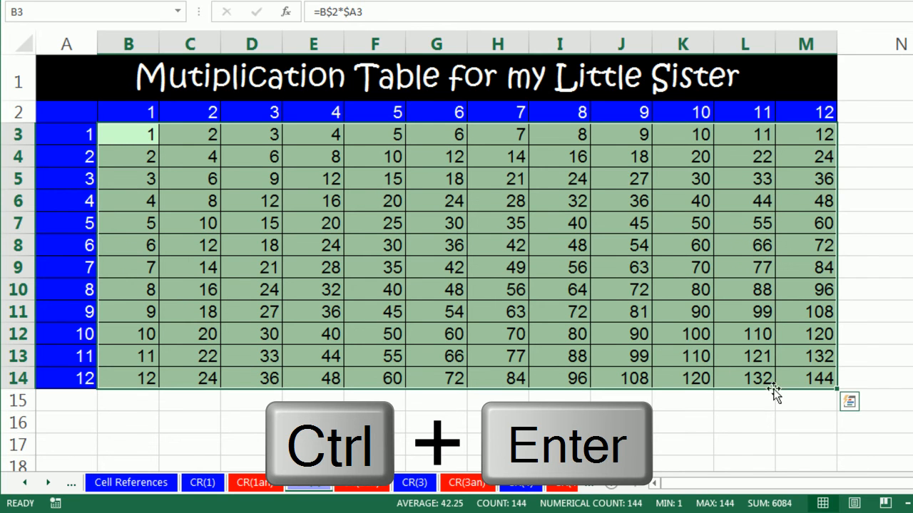
Check which header cells the formula in M14 refers to
left_click(809, 379)
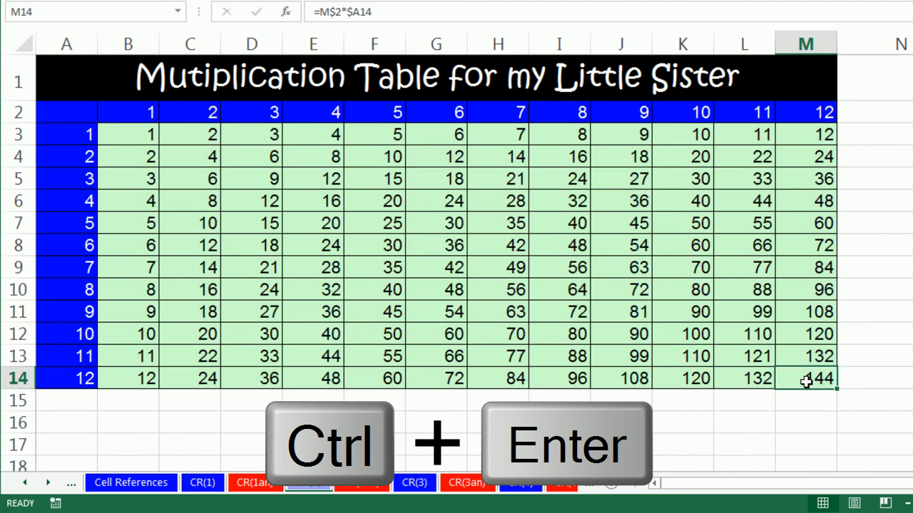
key("F2")
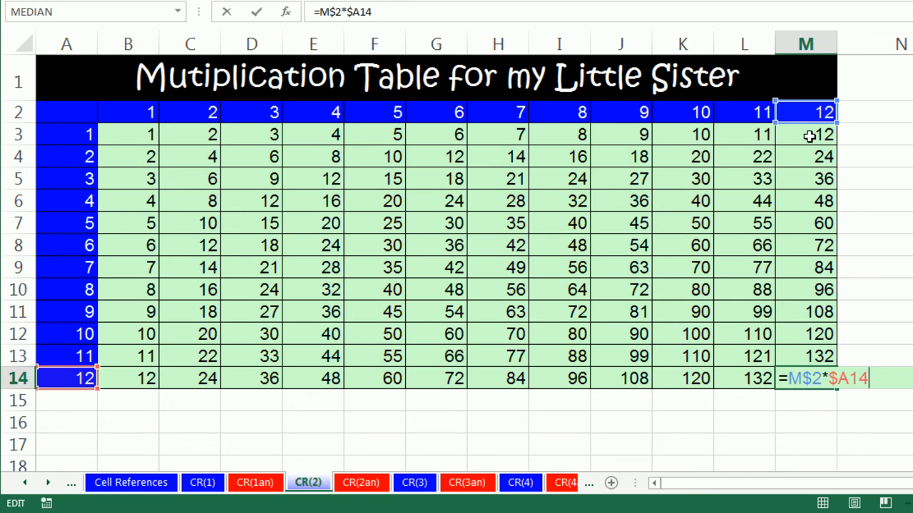
key("ctrl+Return")
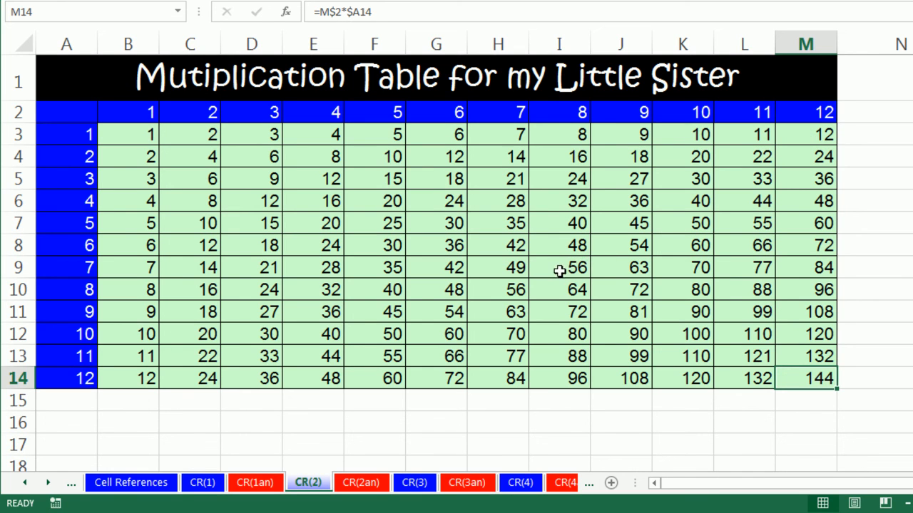
Open the CR(4) worksheet with the pension value table
left_click(50, 484)
left_click(49, 484)
left_click(50, 485)
left_click(50, 484)
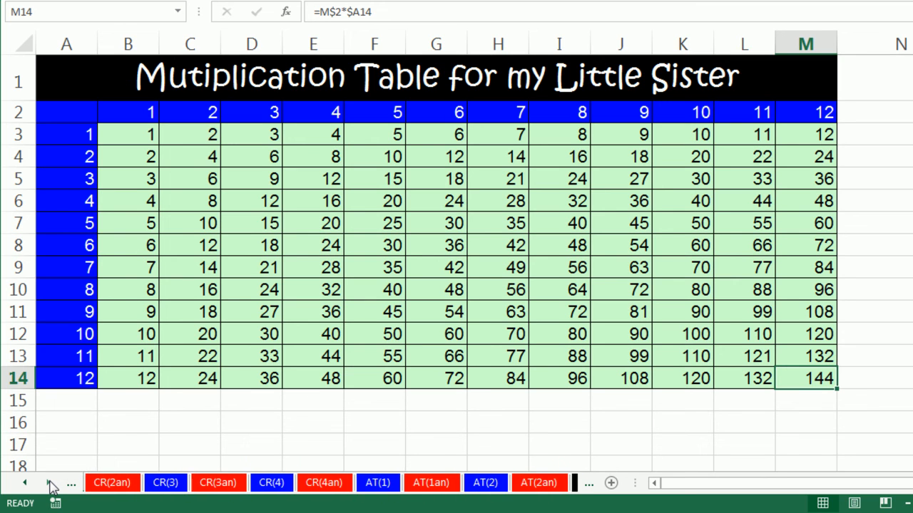
left_click(274, 484)
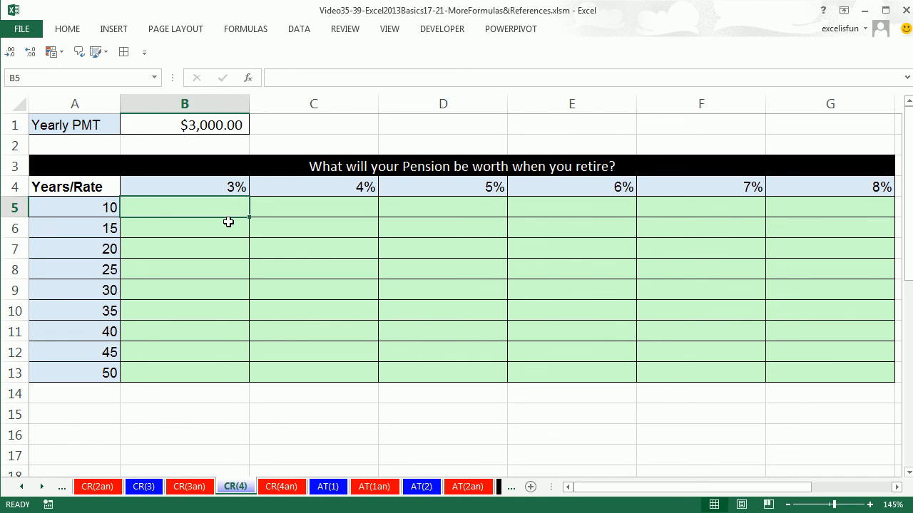
Examine the pension table's interest rates in row 4, years in column A and yearly payment in B1
left_click_drag(233, 184, 805, 189)
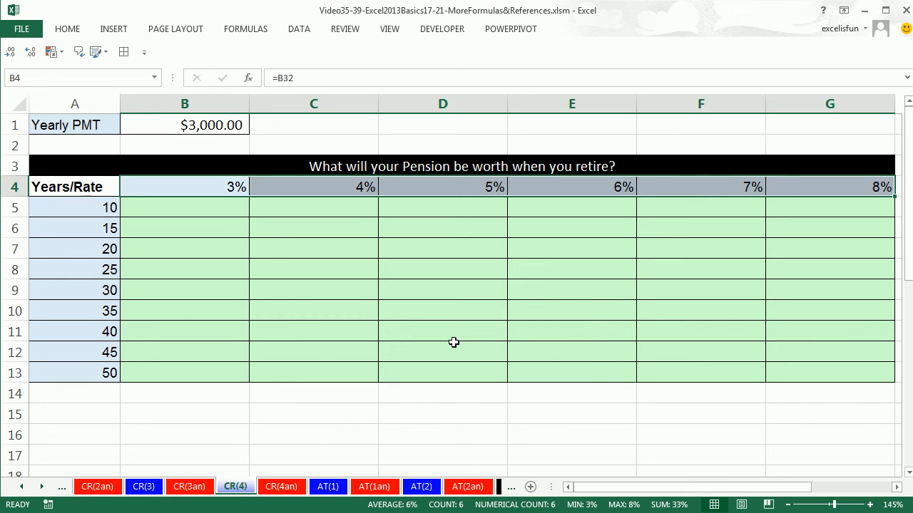
left_click(108, 211)
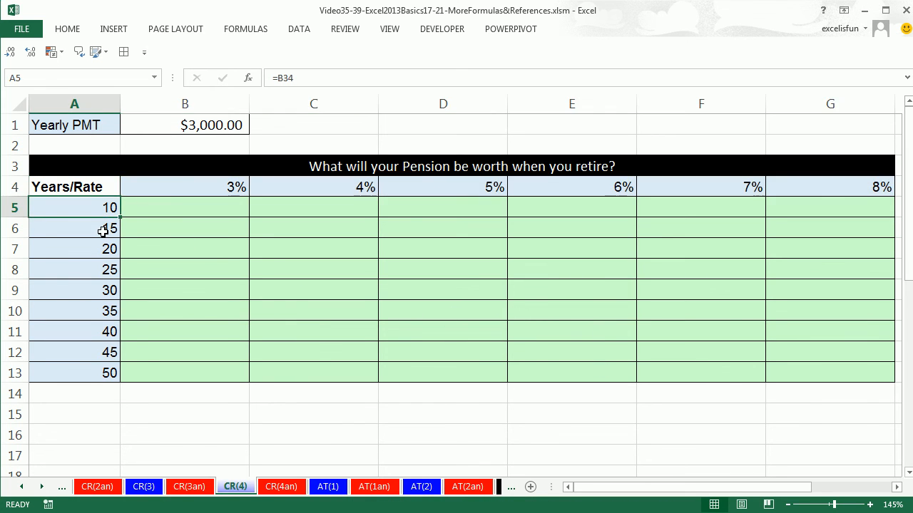
left_click(102, 230)
left_click(102, 248)
left_click_drag(147, 250, 771, 251)
left_click_drag(169, 279, 787, 271)
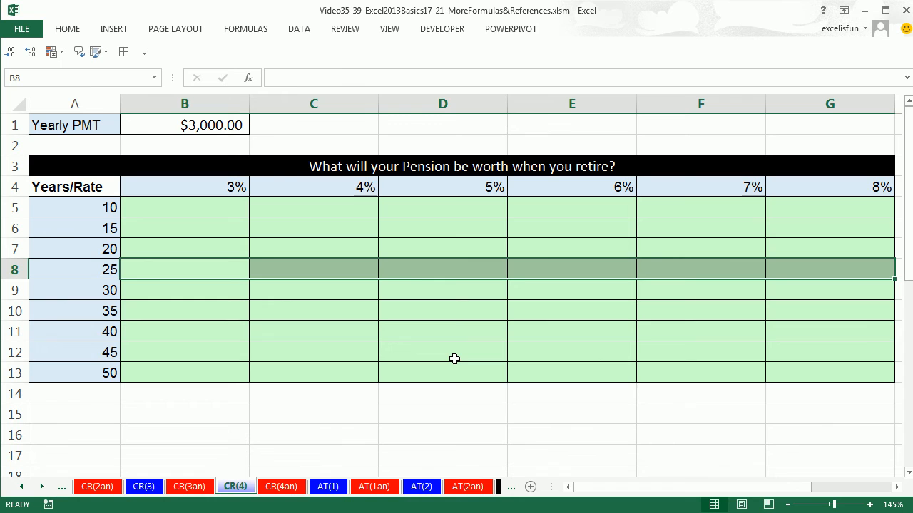
left_click(225, 127)
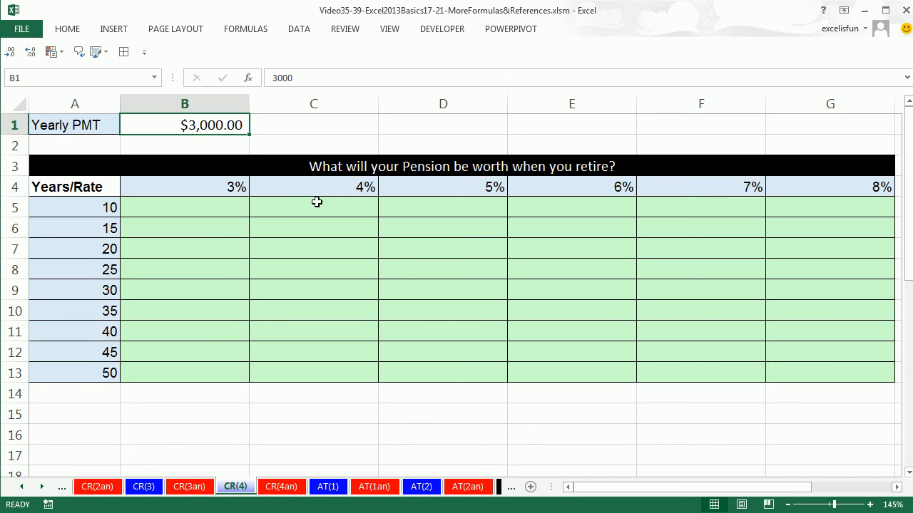
left_click(435, 249)
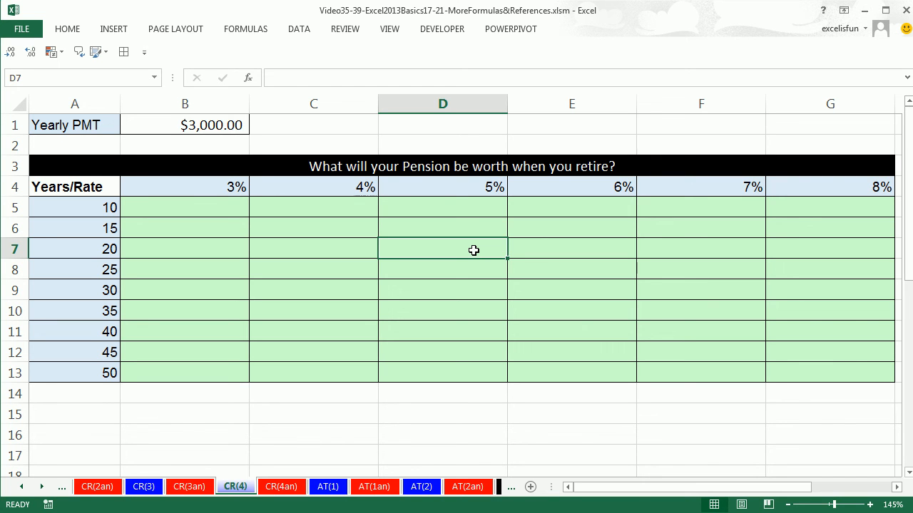
left_click(199, 207)
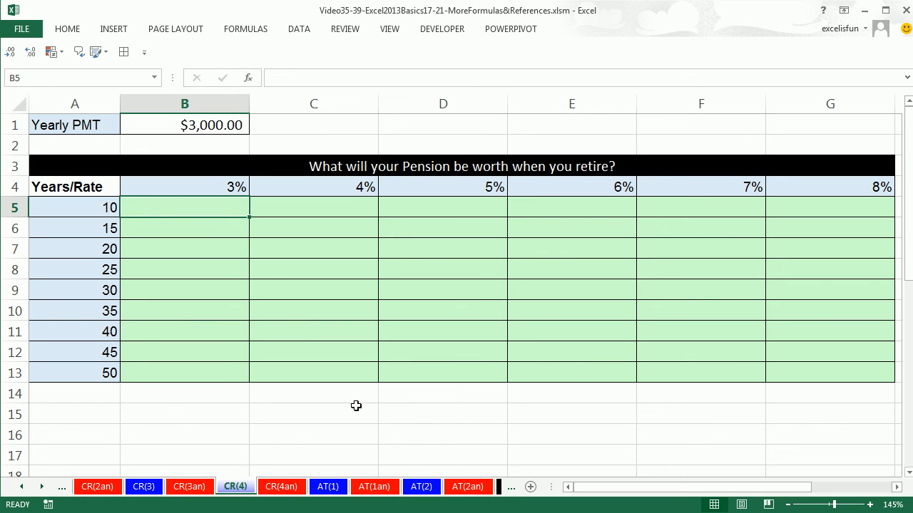
left_click(413, 266)
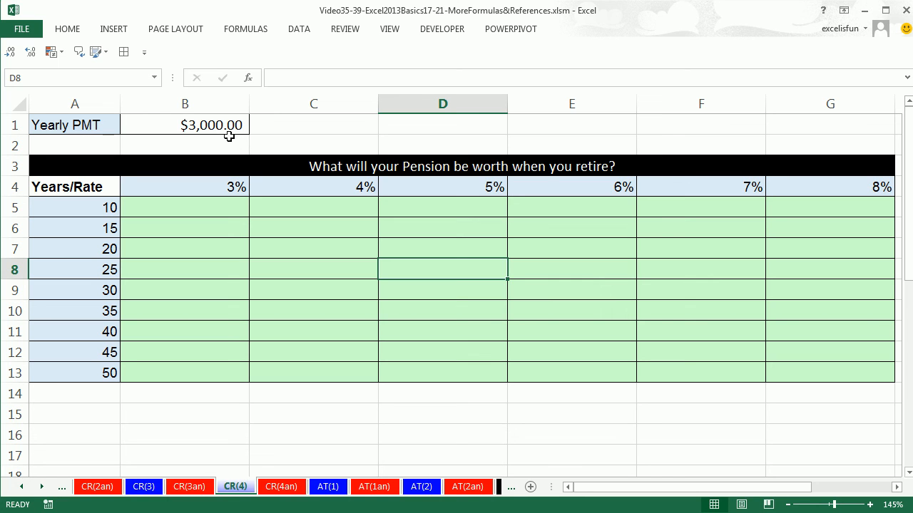
left_click(682, 310)
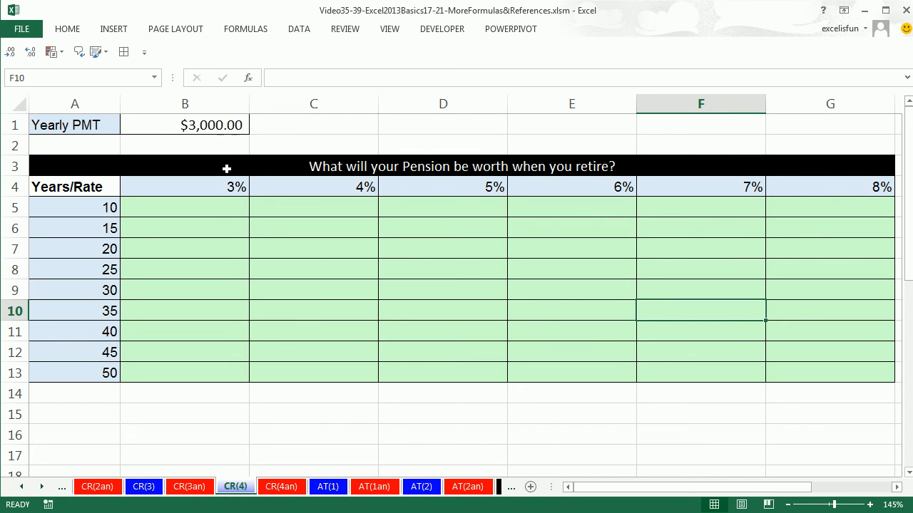
Build the formula =FV(B4,A5,-B1) in B5, with rate from B4, years from A5 and the yearly payment made negative
left_click(208, 211)
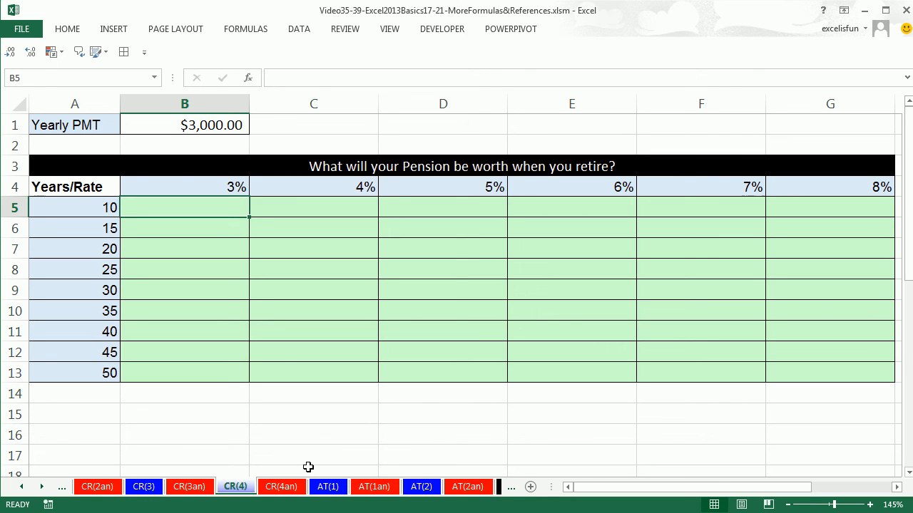
type("=")
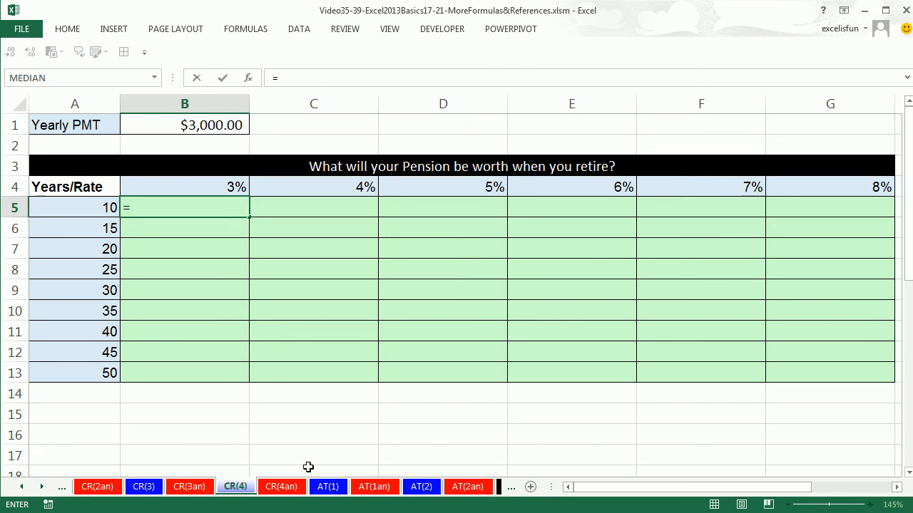
type("fv")
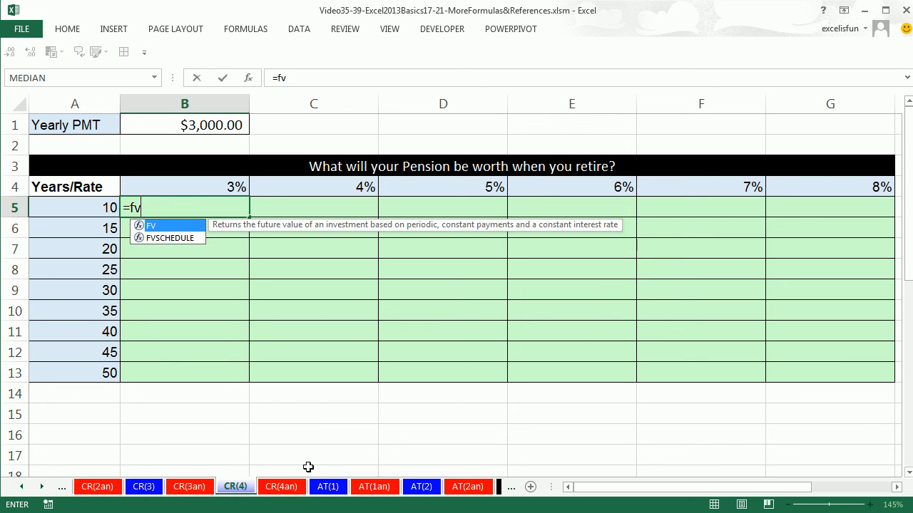
key("Tab")
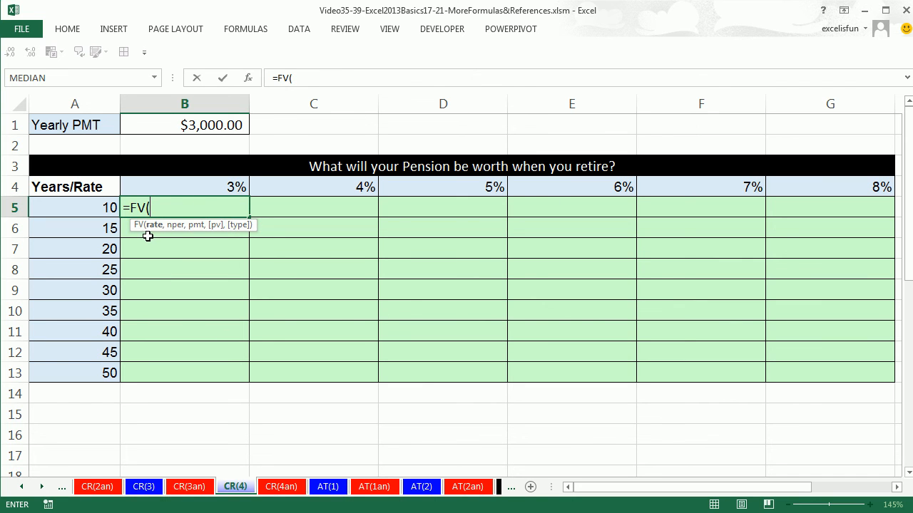
left_click(205, 186)
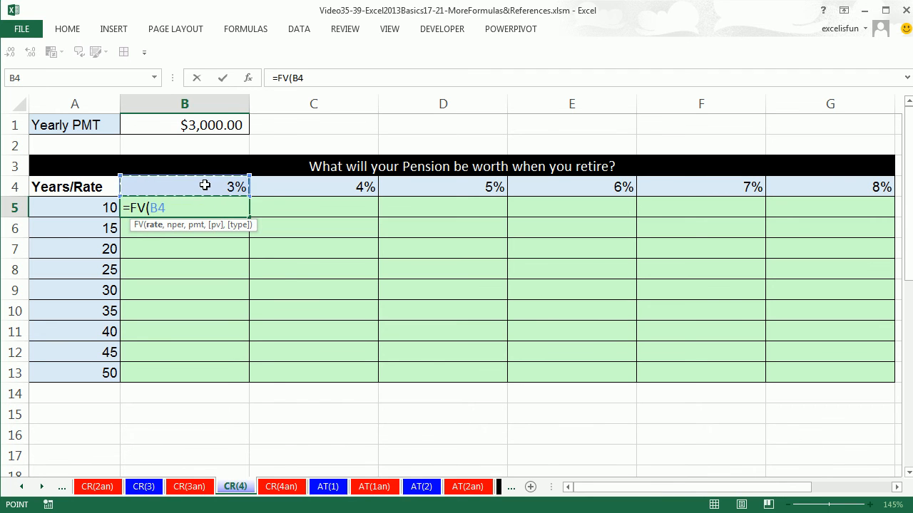
type(",")
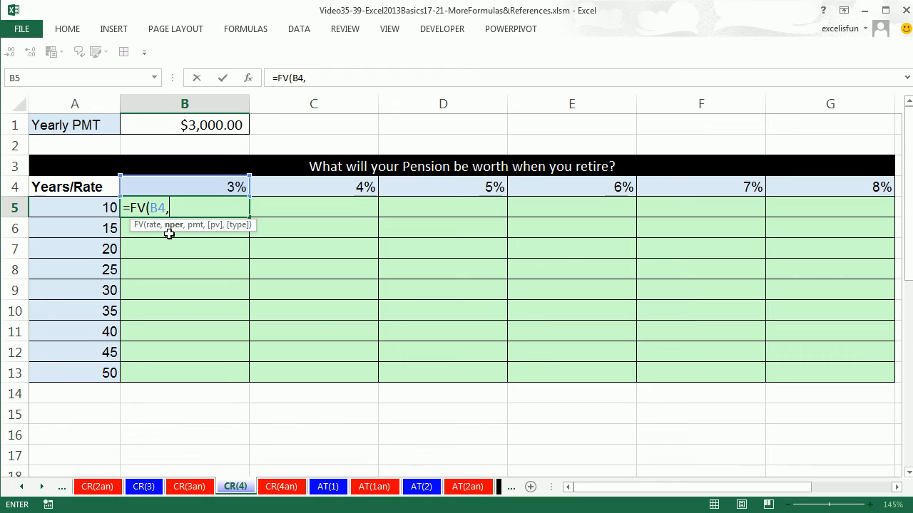
left_click(86, 210)
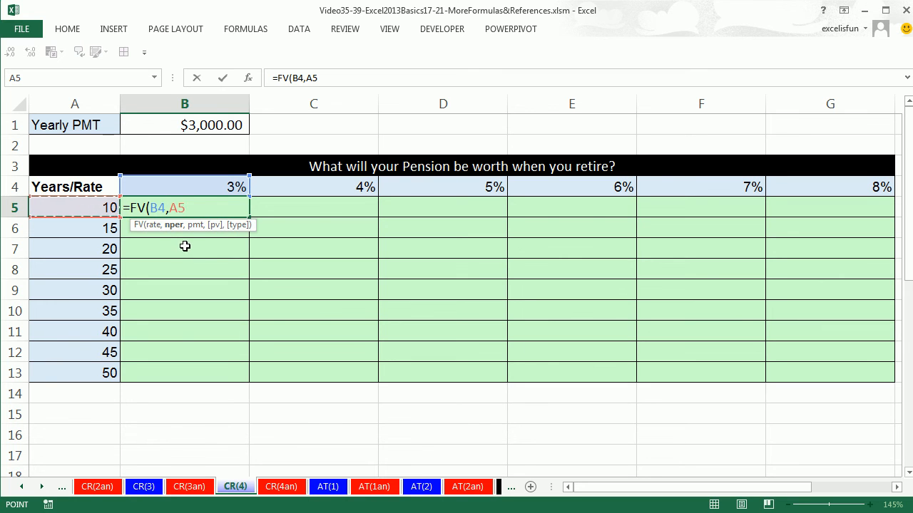
type(",-")
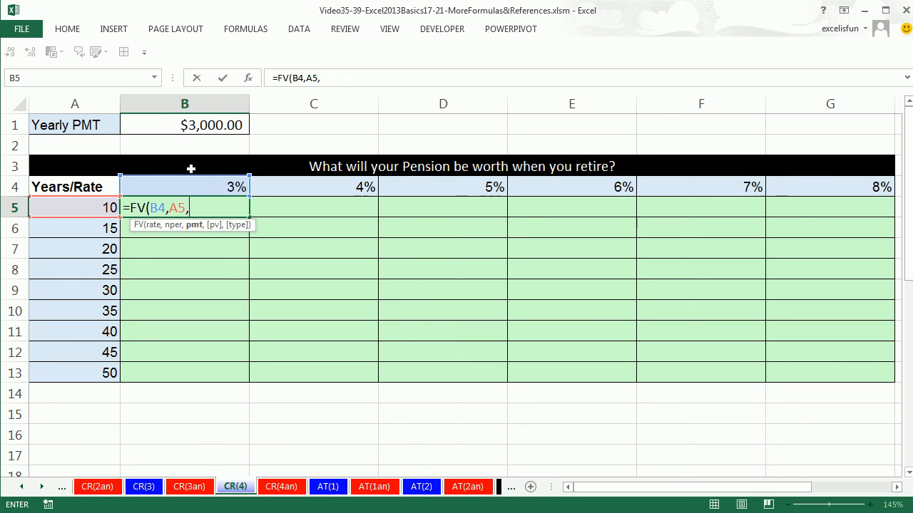
left_click(183, 125)
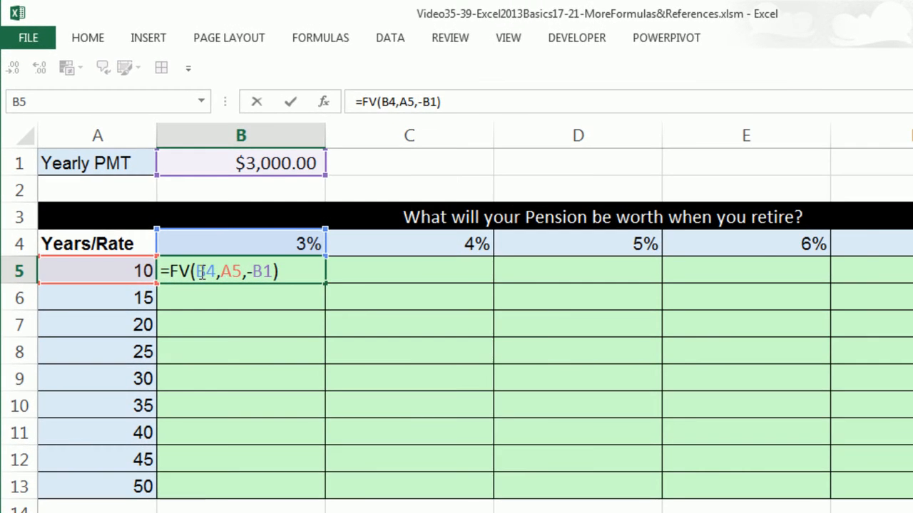
Lock the row of the rate reference as B$4 and the column of the years reference as $A5 in B5's formula
left_click(152, 208)
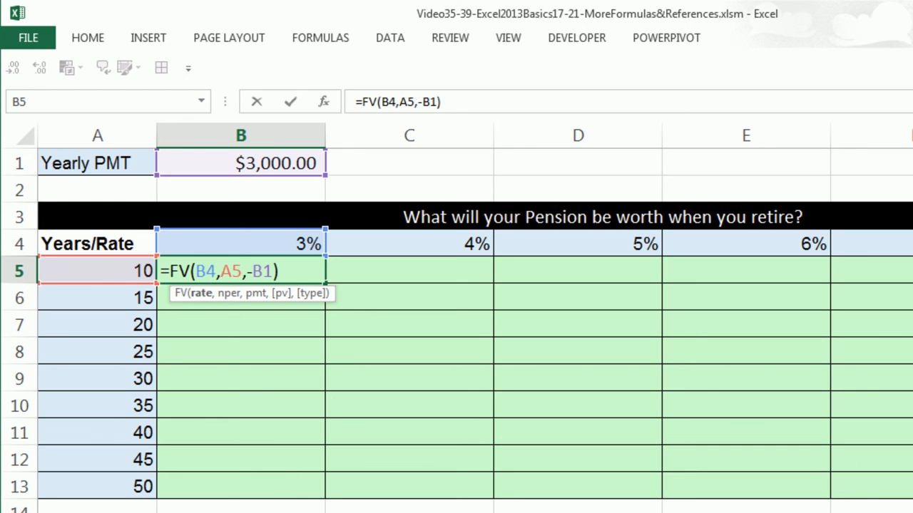
key("F4")
key("F4")
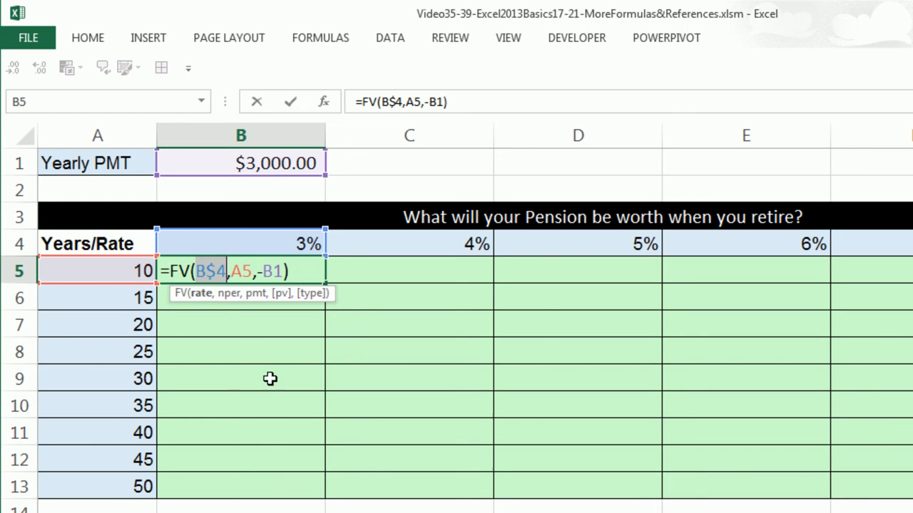
left_click(214, 270)
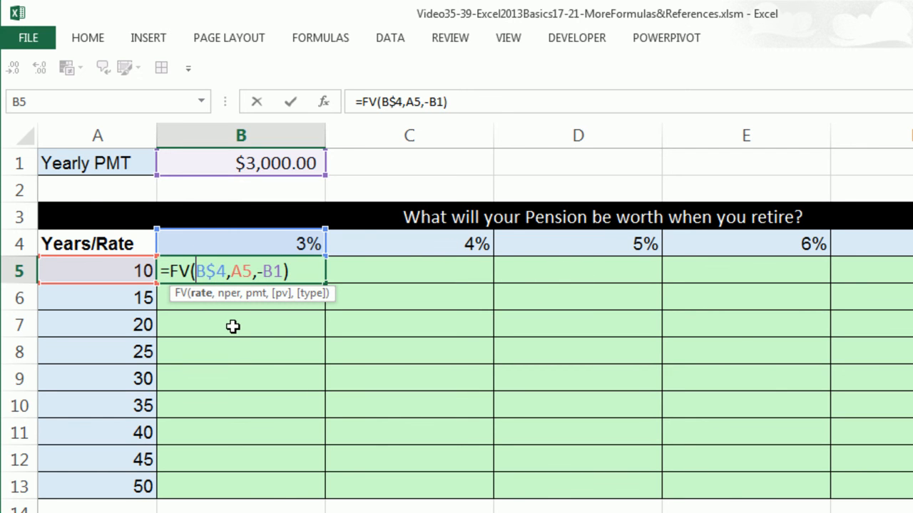
left_click(242, 274)
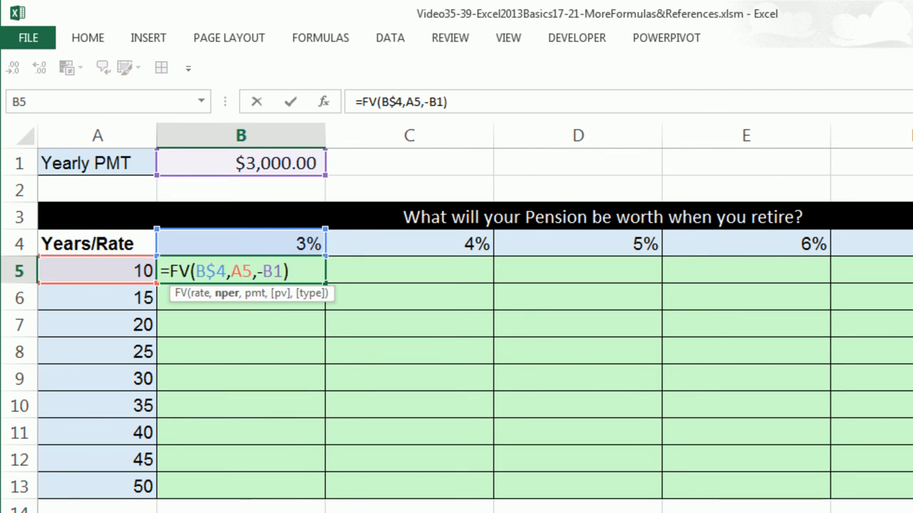
key("F4")
key("F4")
key("F4")
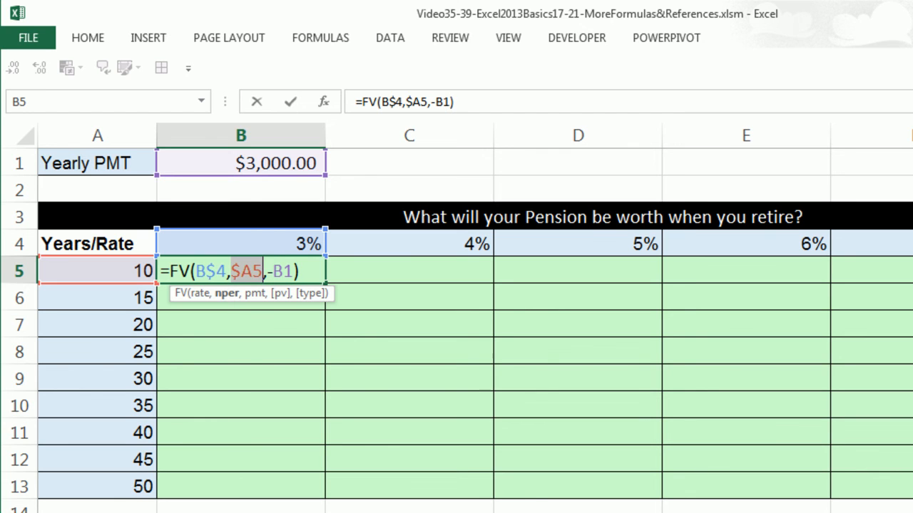
left_click(252, 269)
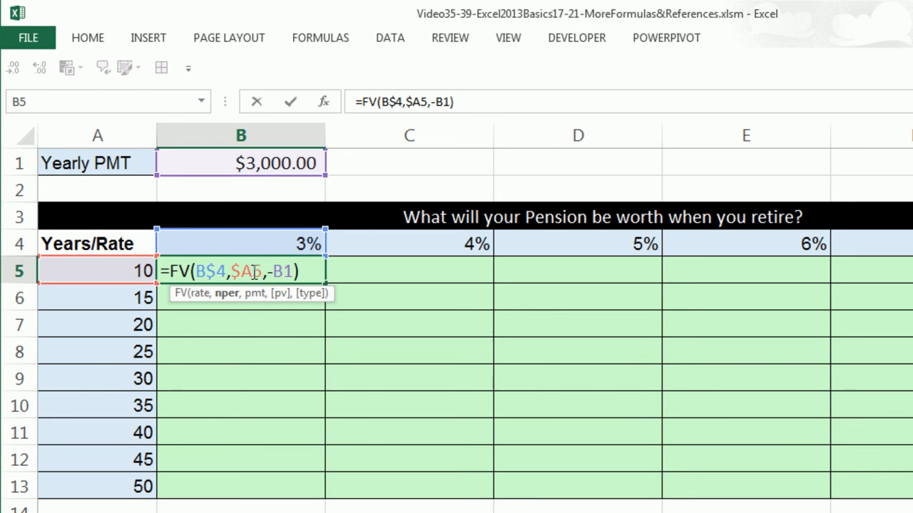
Make the payment reference absolute as $B$1 and enter =FV(B$4,$A5,-$B$1) in B5, keeping the cell selected
left_click(279, 270)
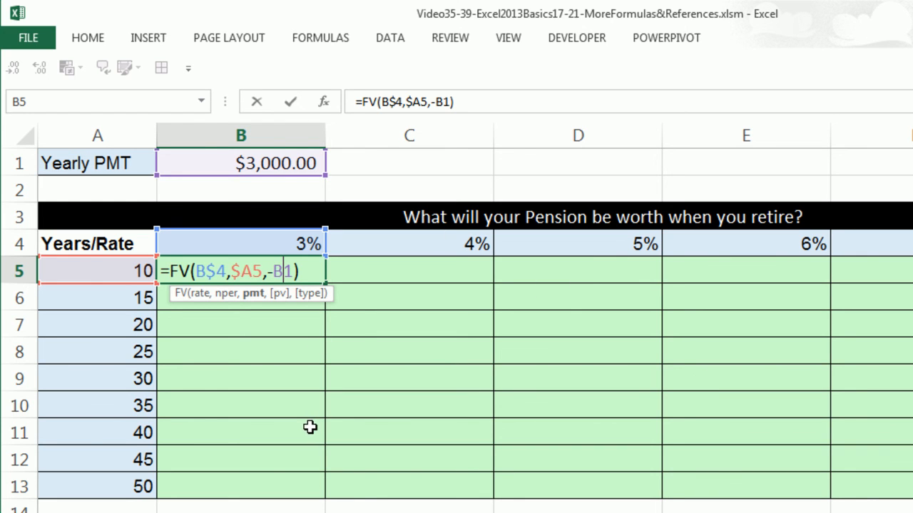
key("F4")
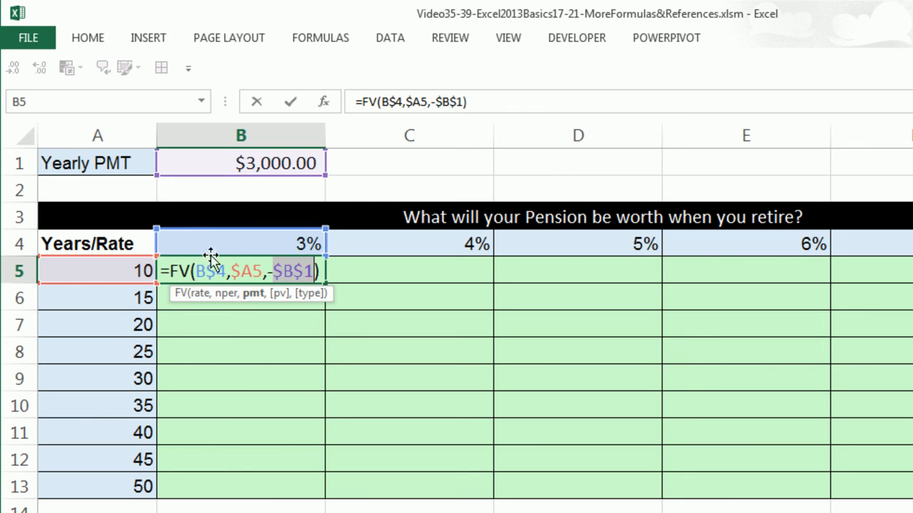
left_click(252, 271)
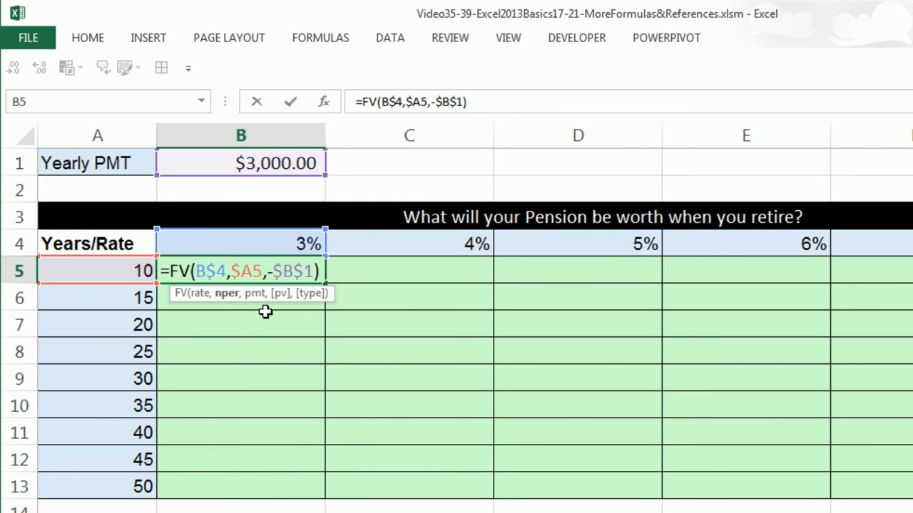
left_click(294, 274)
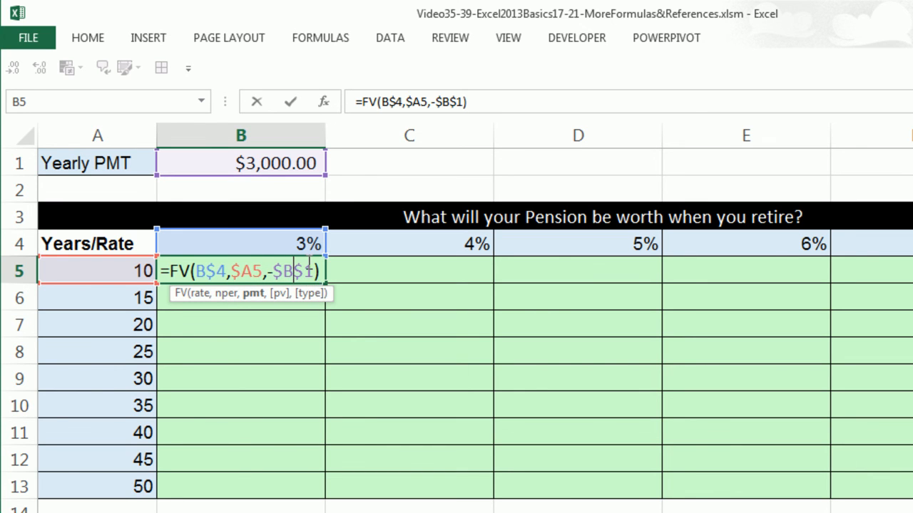
key("ctrl+Return")
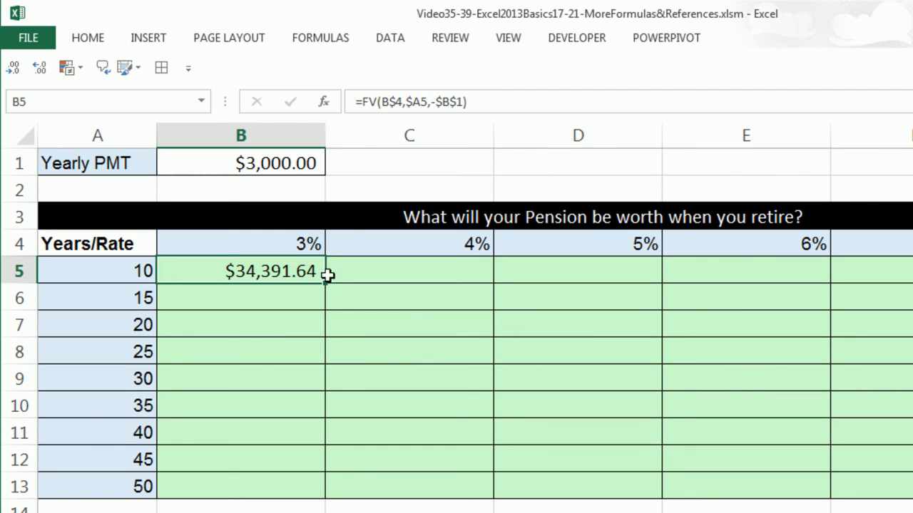
Copy the FV formula from B5 down to row 13 and across to column G, filling B5:G13
double_click(326, 282)
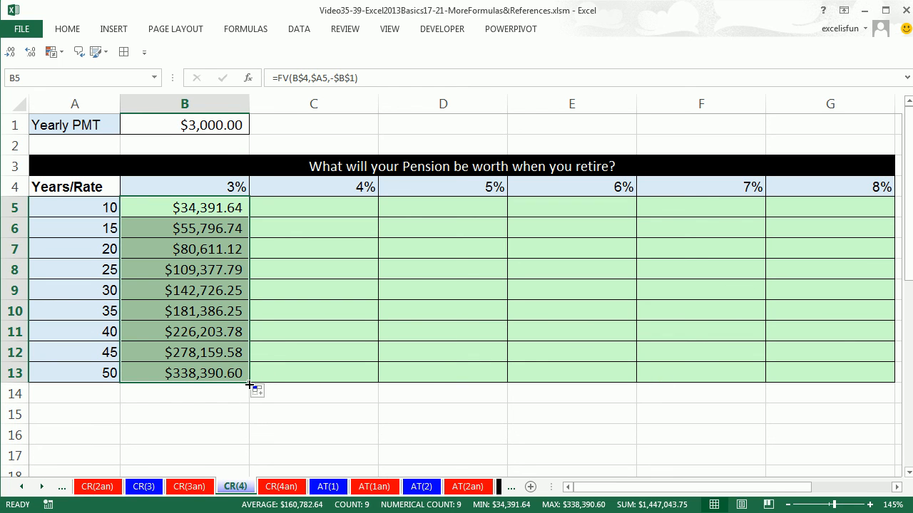
left_click_drag(249, 385, 856, 387)
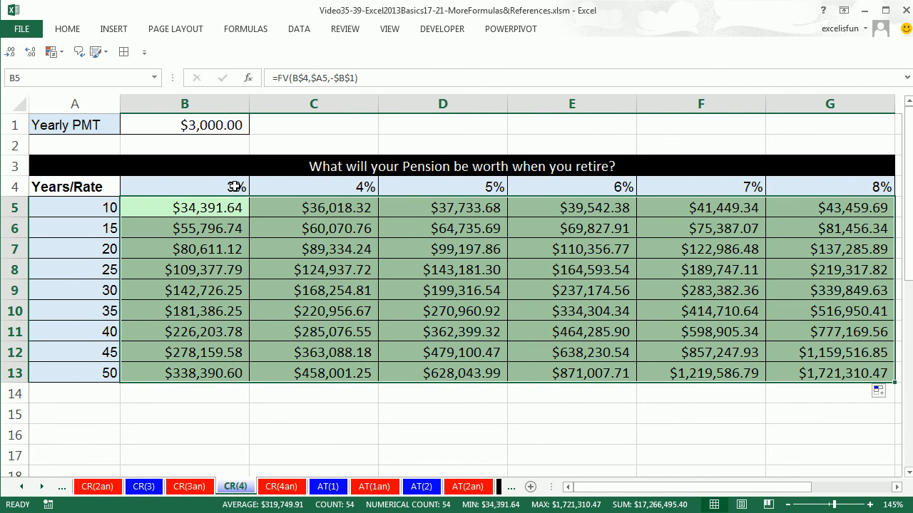
Check which rate, years and payment cells the formula in G13 refers to
left_click(821, 368)
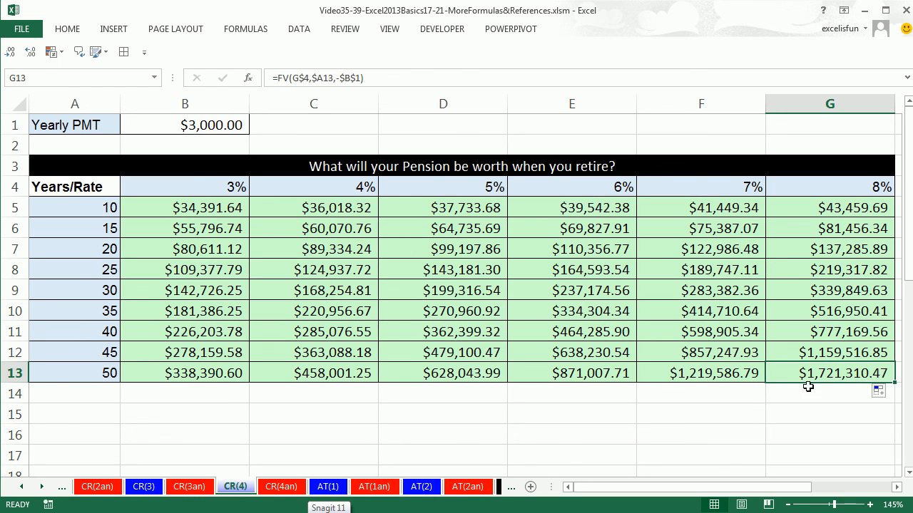
key("F2")
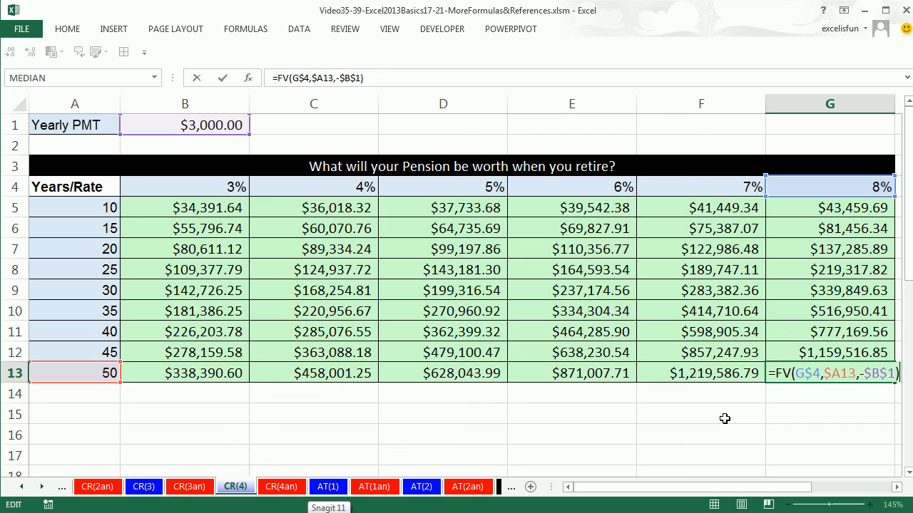